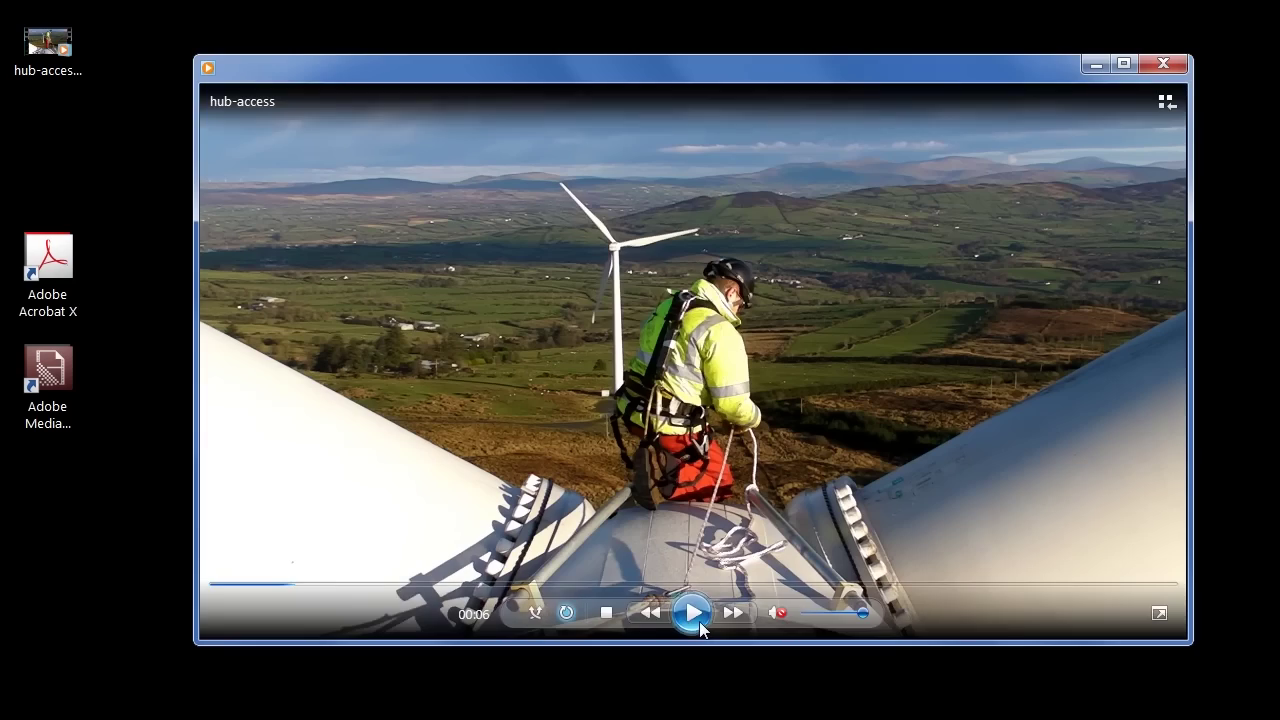
Step: Play the hub-access clip, fast-forward past the middle, and pause it at 00:55
click(692, 613)
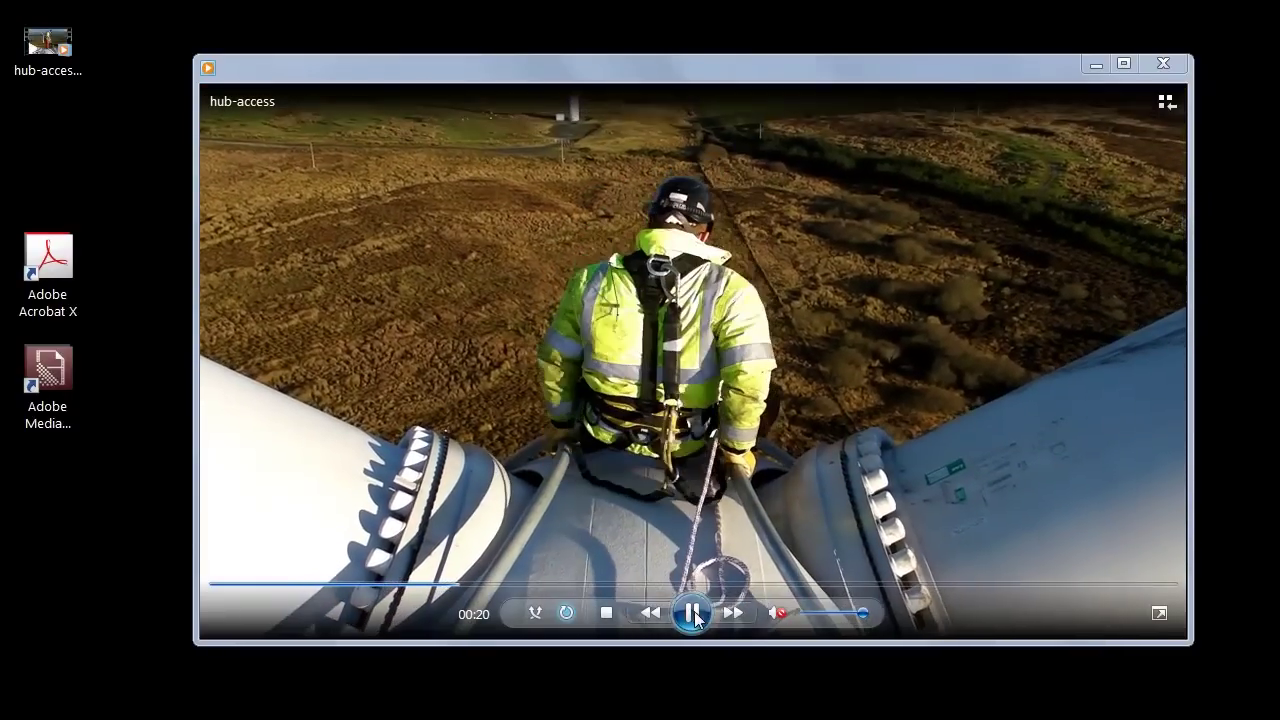
click(693, 614)
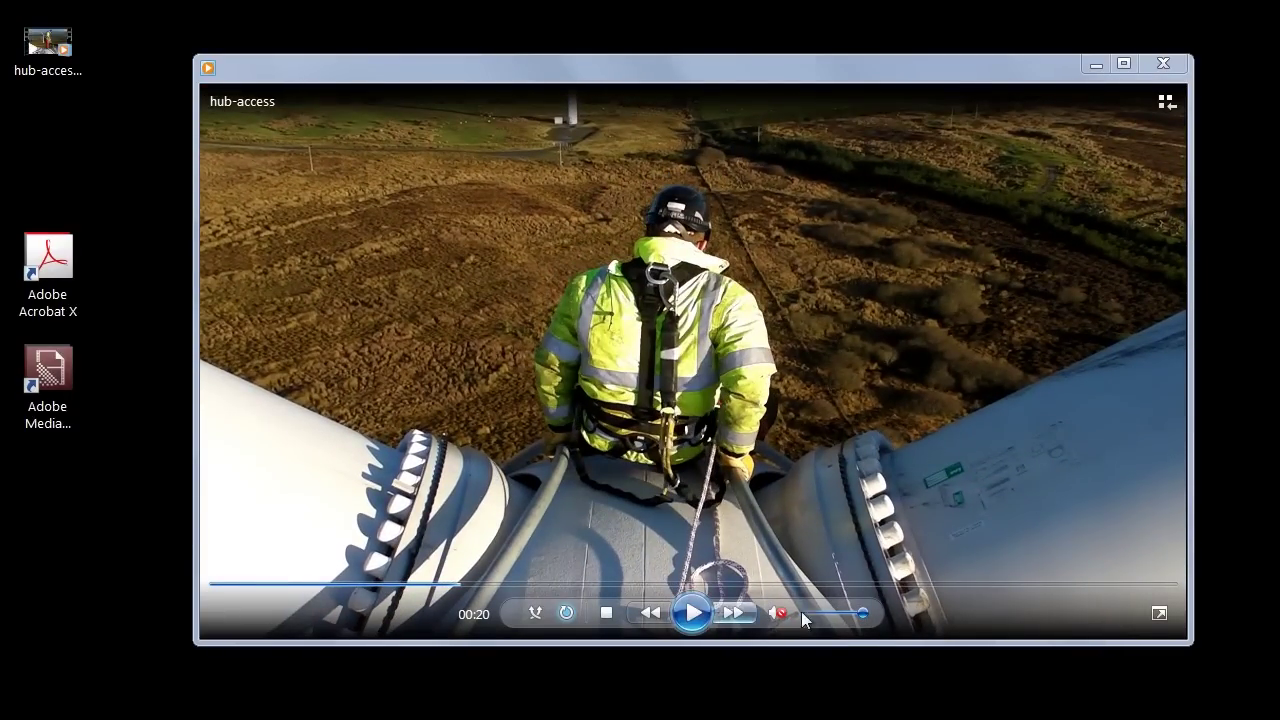
click(731, 615)
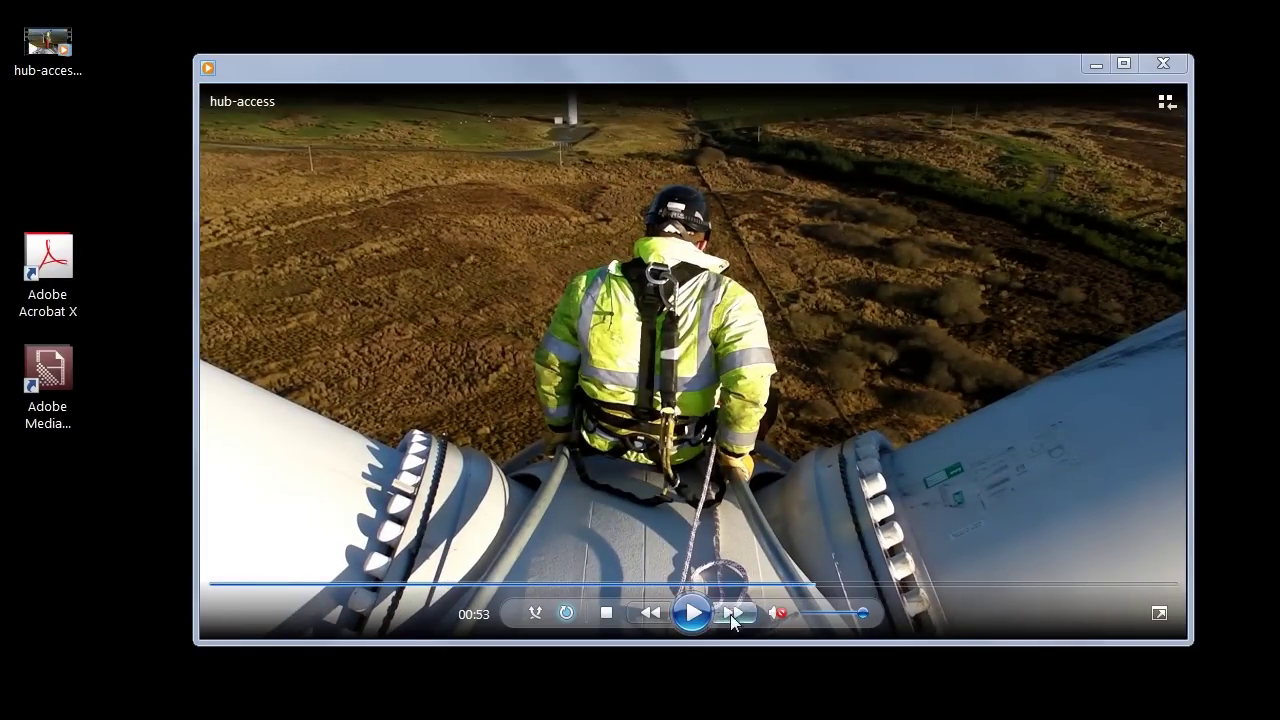
click(698, 615)
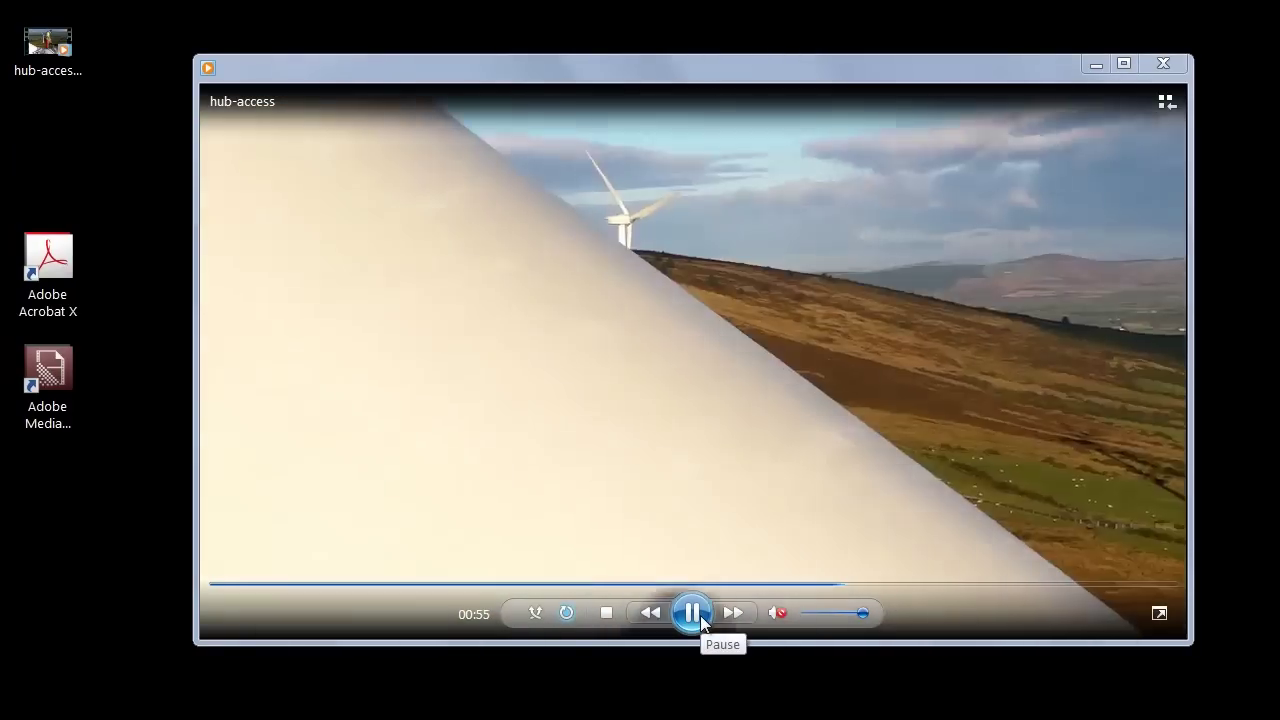
click(700, 615)
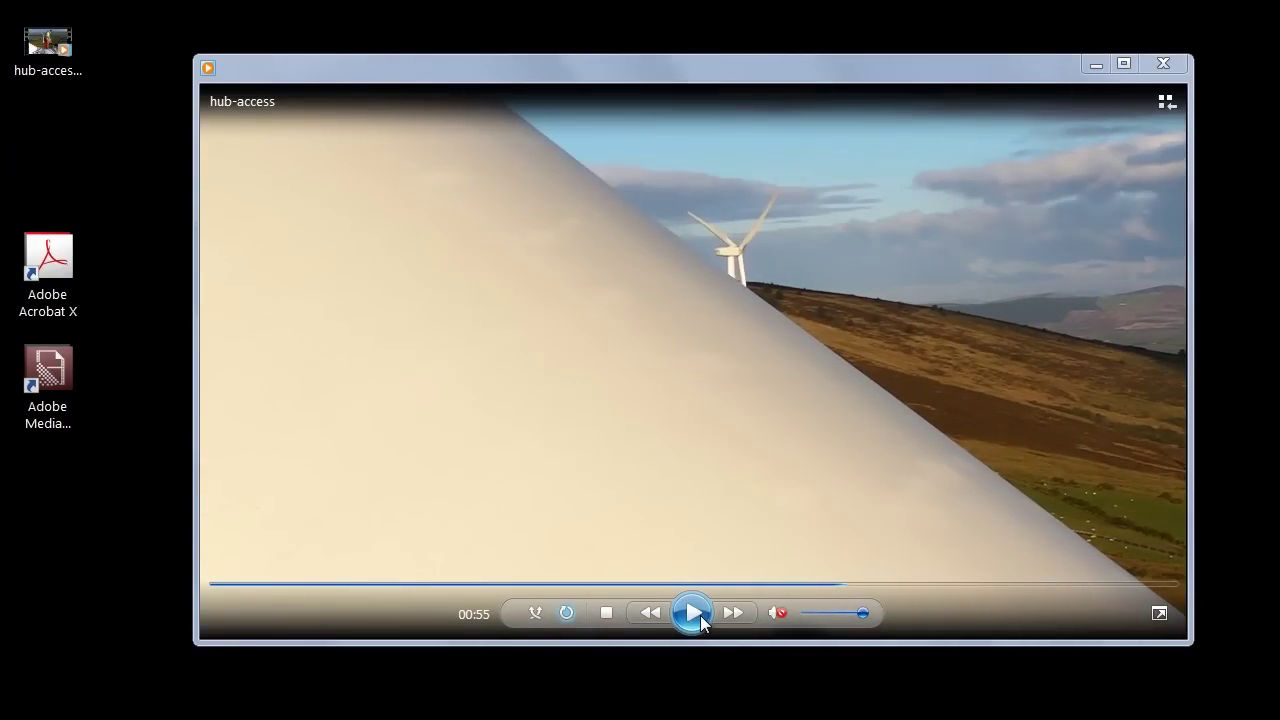
Step: Check hub-access.MP4's file details: 1920x1080, 59 frames/second, 1:26 long
right_click(50, 40)
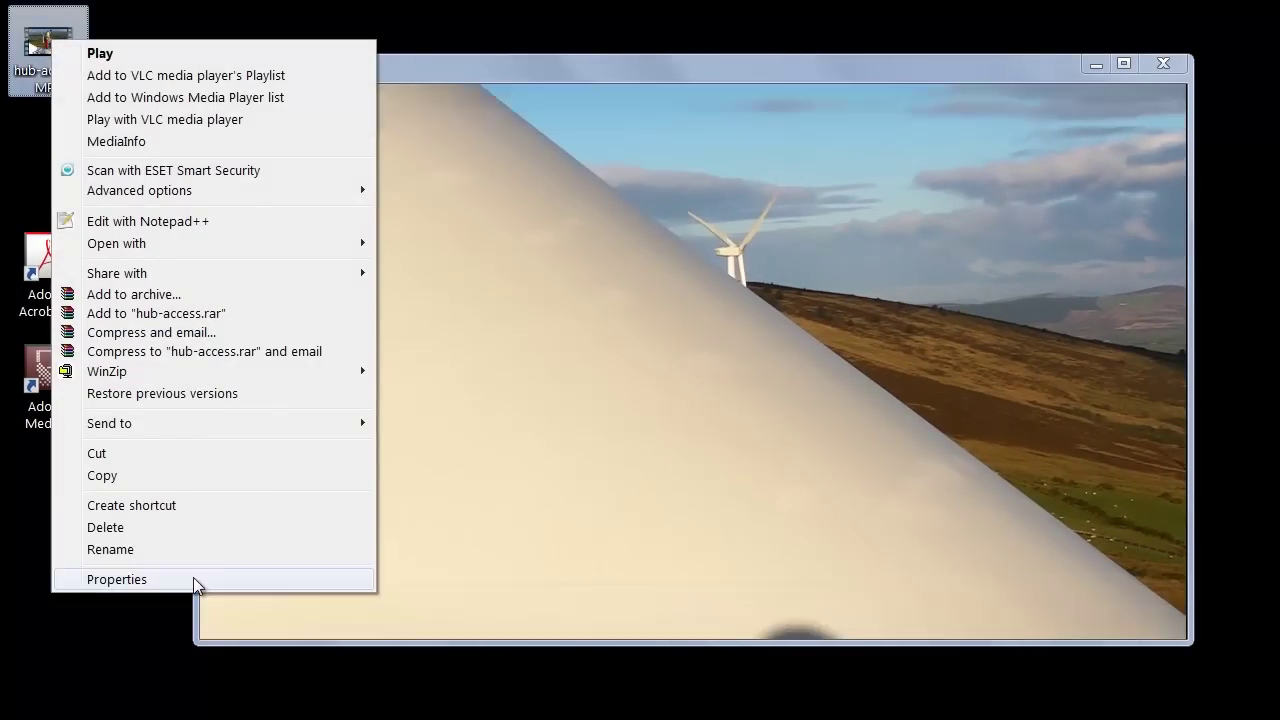
click(190, 582)
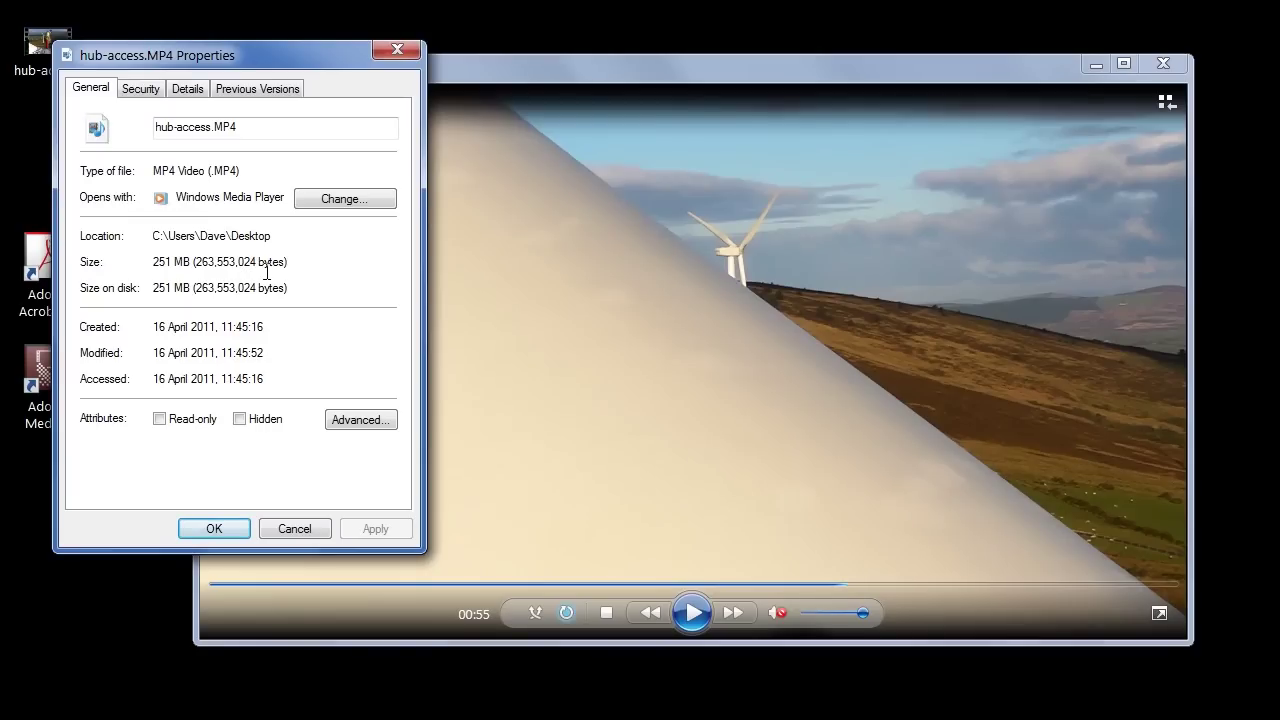
click(188, 89)
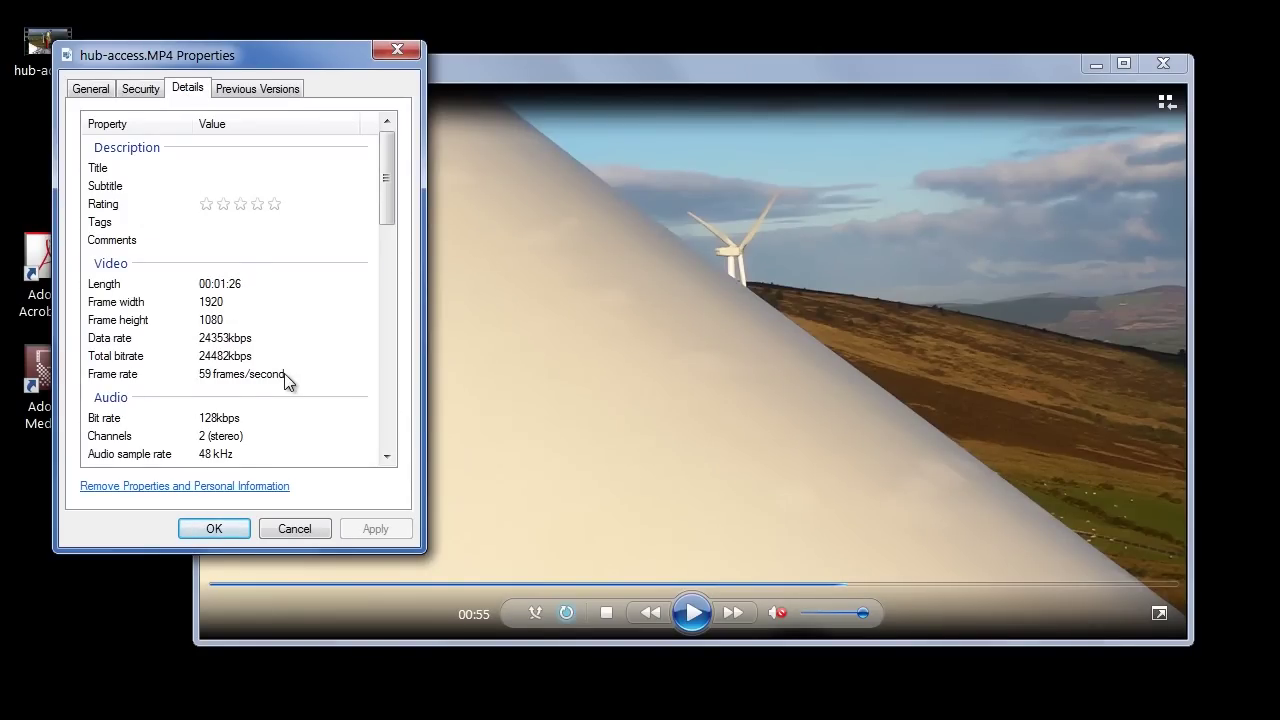
click(301, 526)
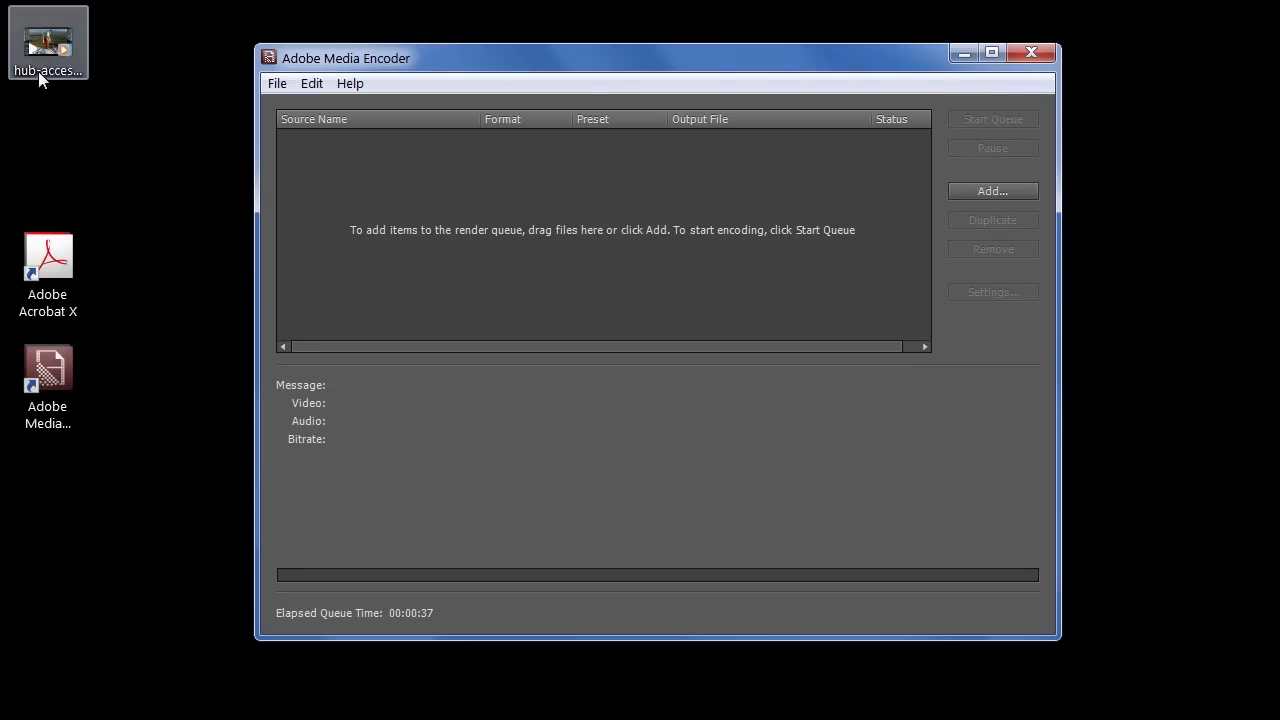
Step: Drag hub-access.MP4 into the Media Encoder queue as FLV | F4V and open its export settings
click(40, 58)
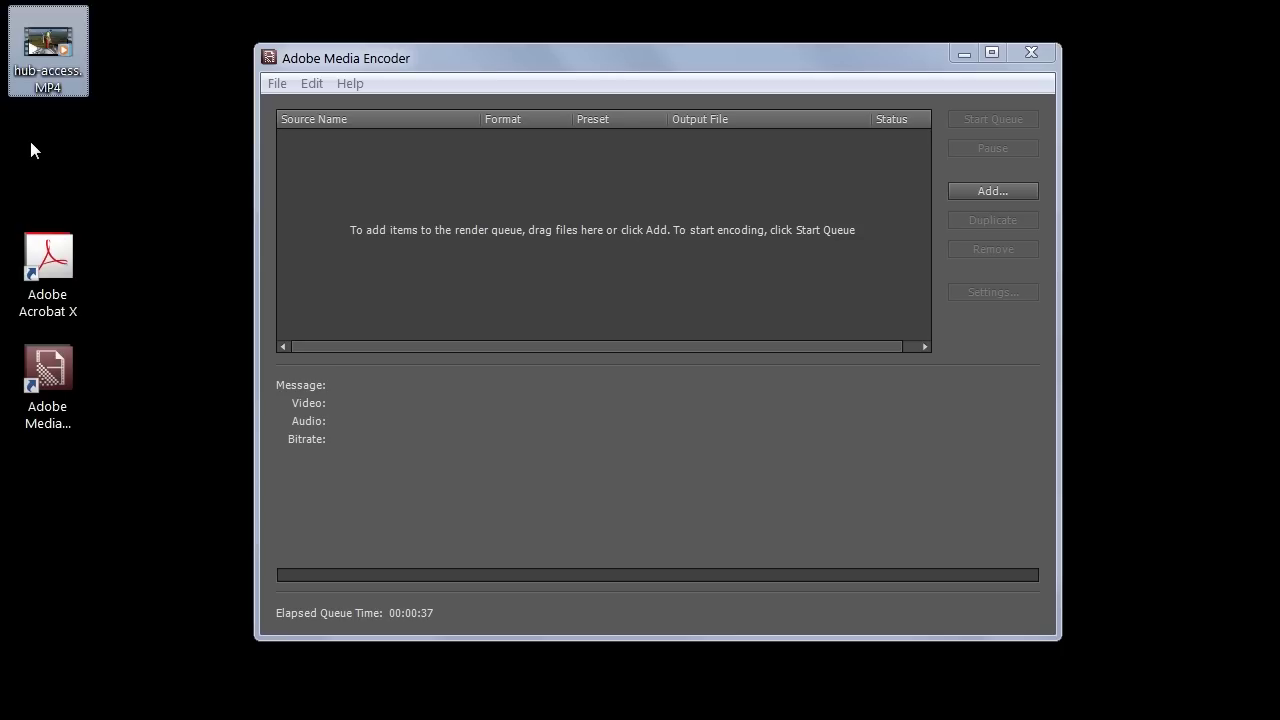
drag(38, 70, 372, 200)
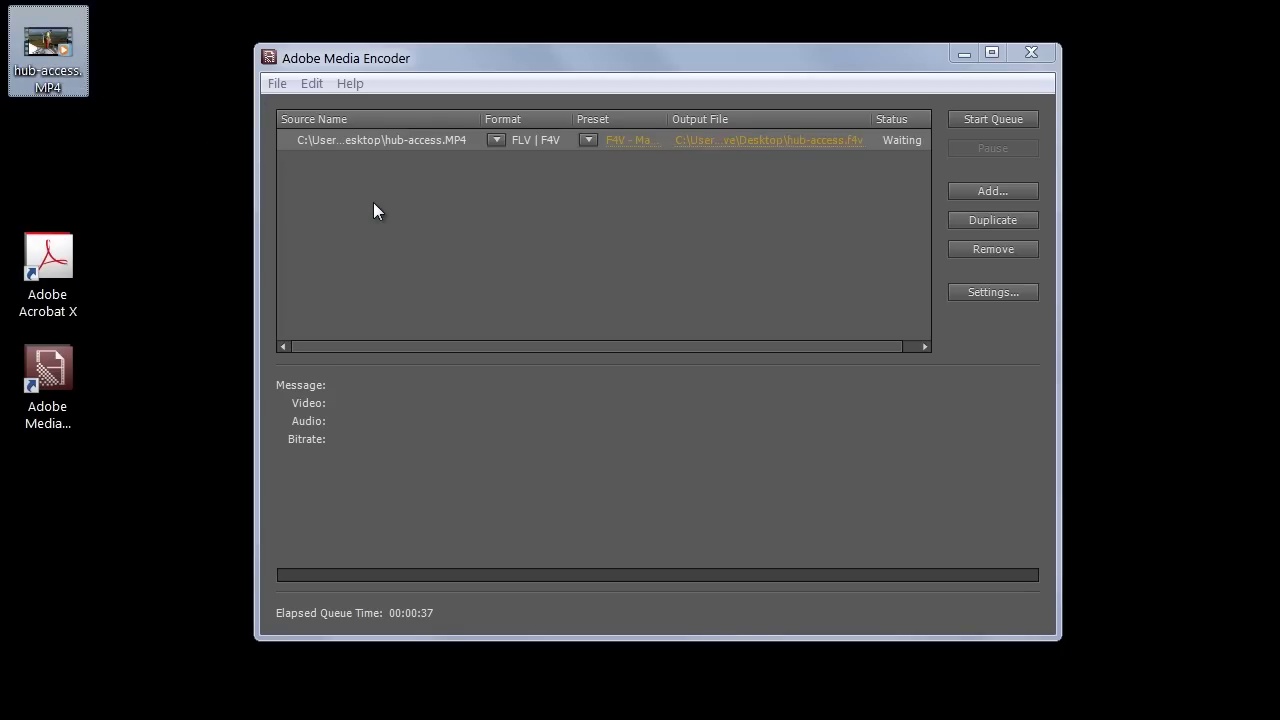
click(979, 291)
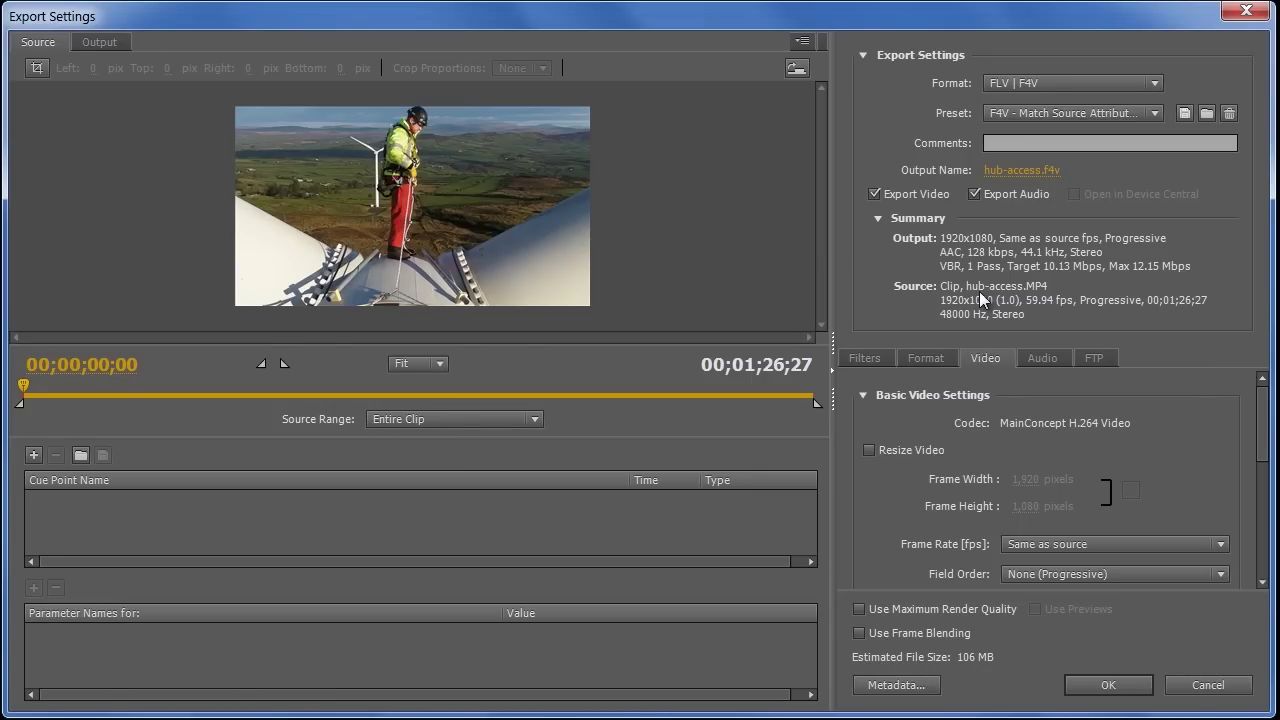
Step: Keep the FLV | F4V format and choose the F4V - Mobile - 768x432, 16x9, 900kbps preset
click(1063, 84)
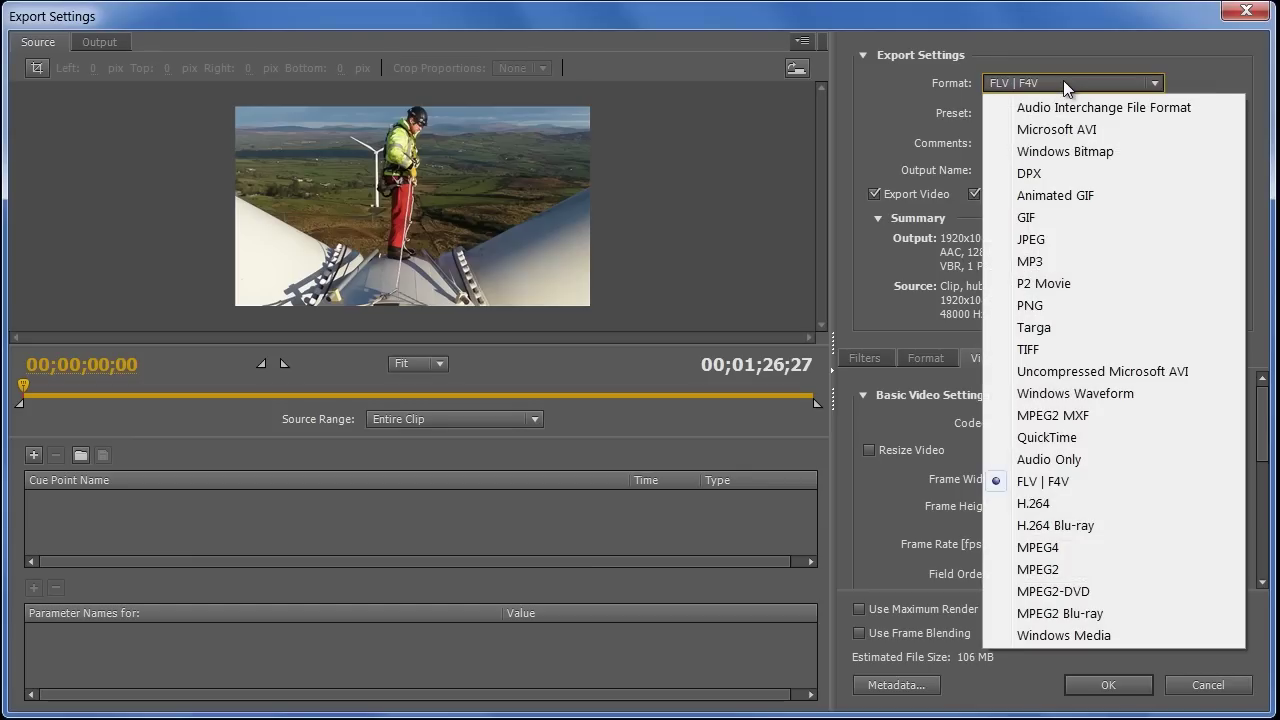
click(1073, 482)
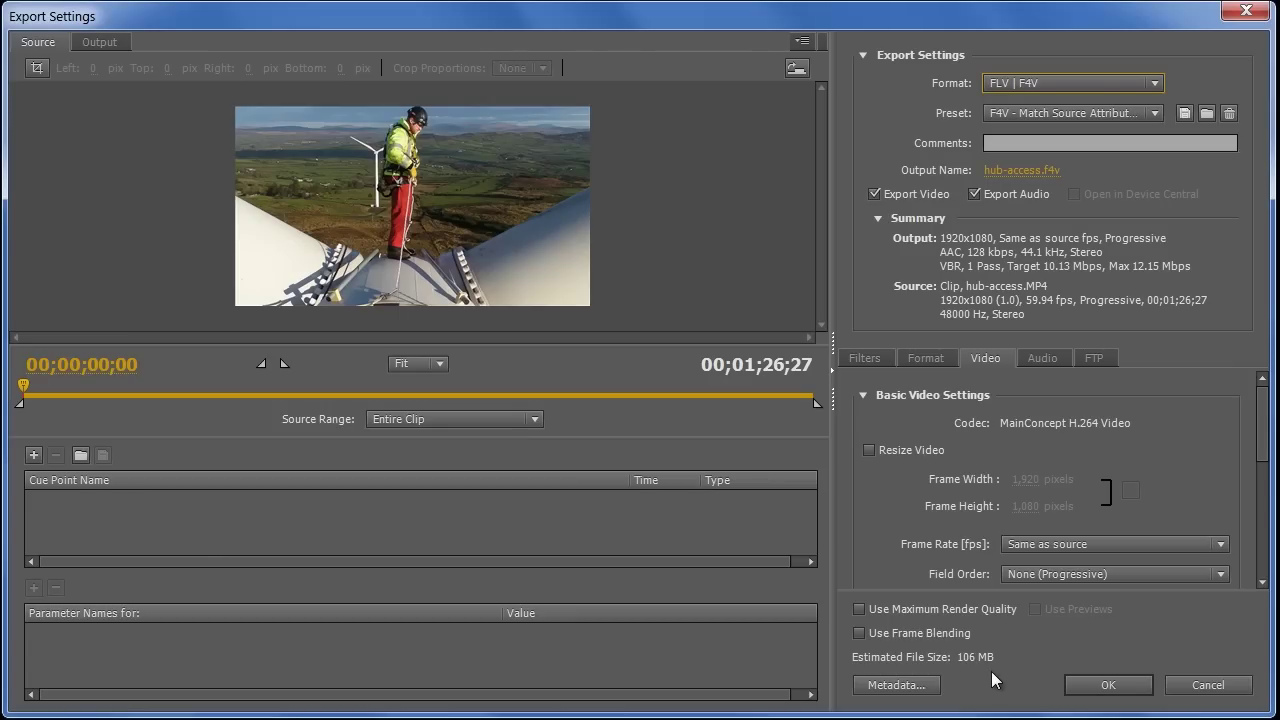
click(1086, 116)
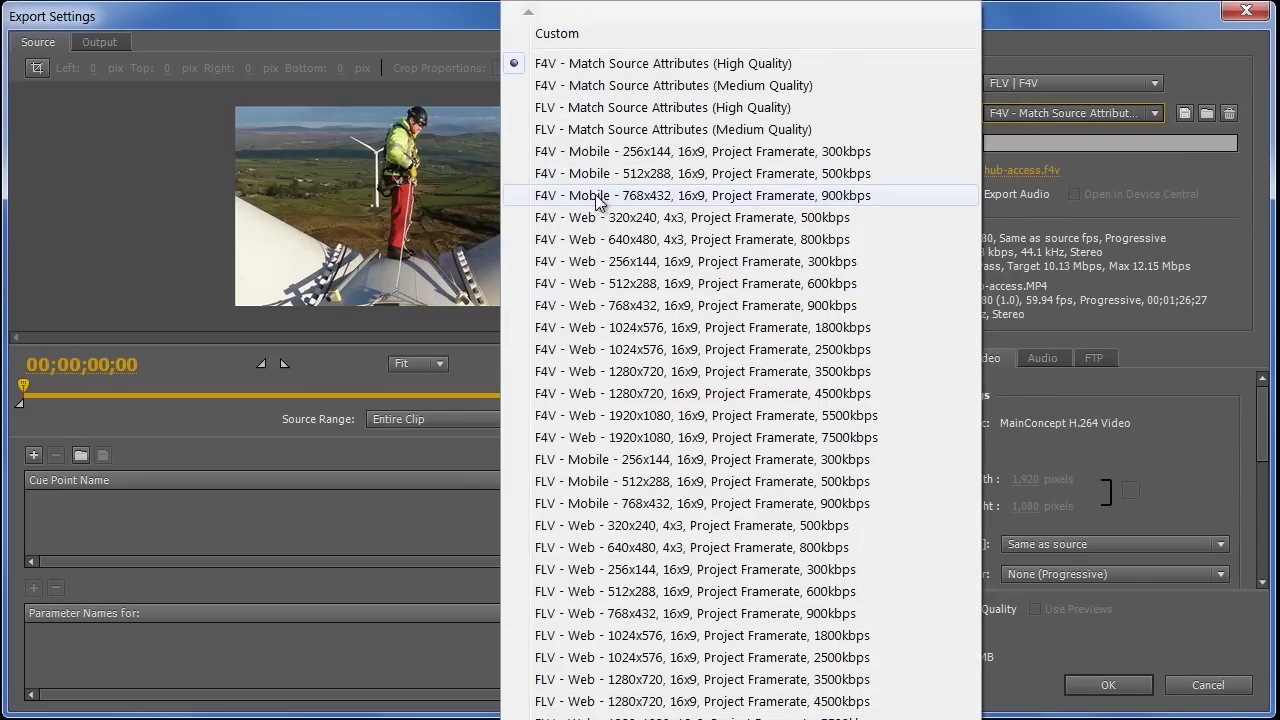
click(684, 197)
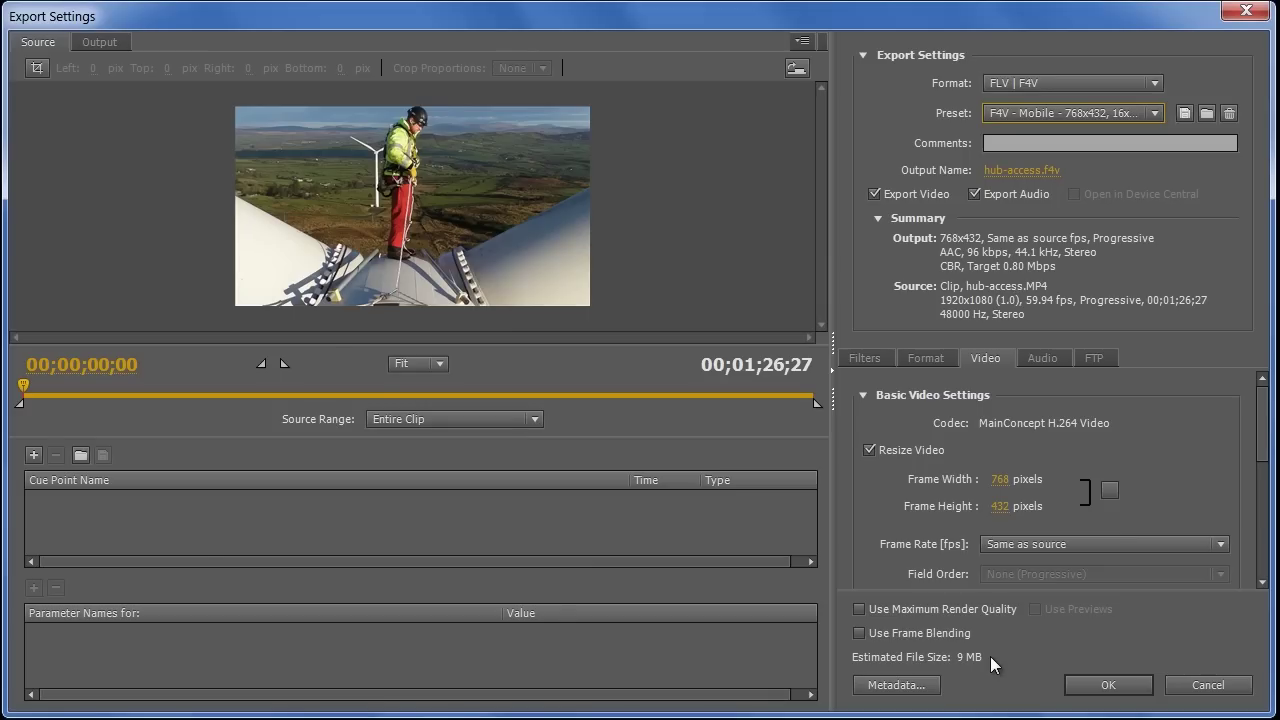
Step: Turn off audio export, set the frame rate to 29.97 fps and the bitrate to 0.87 Mbps
click(975, 194)
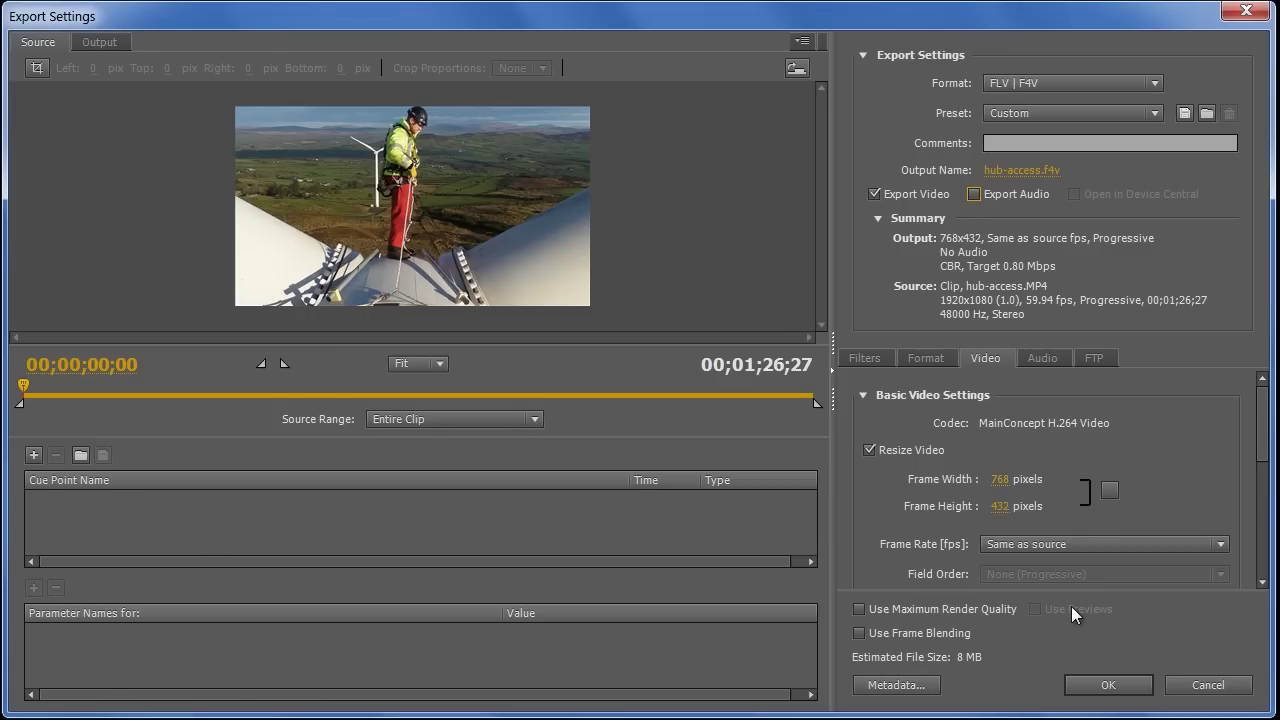
click(1076, 540)
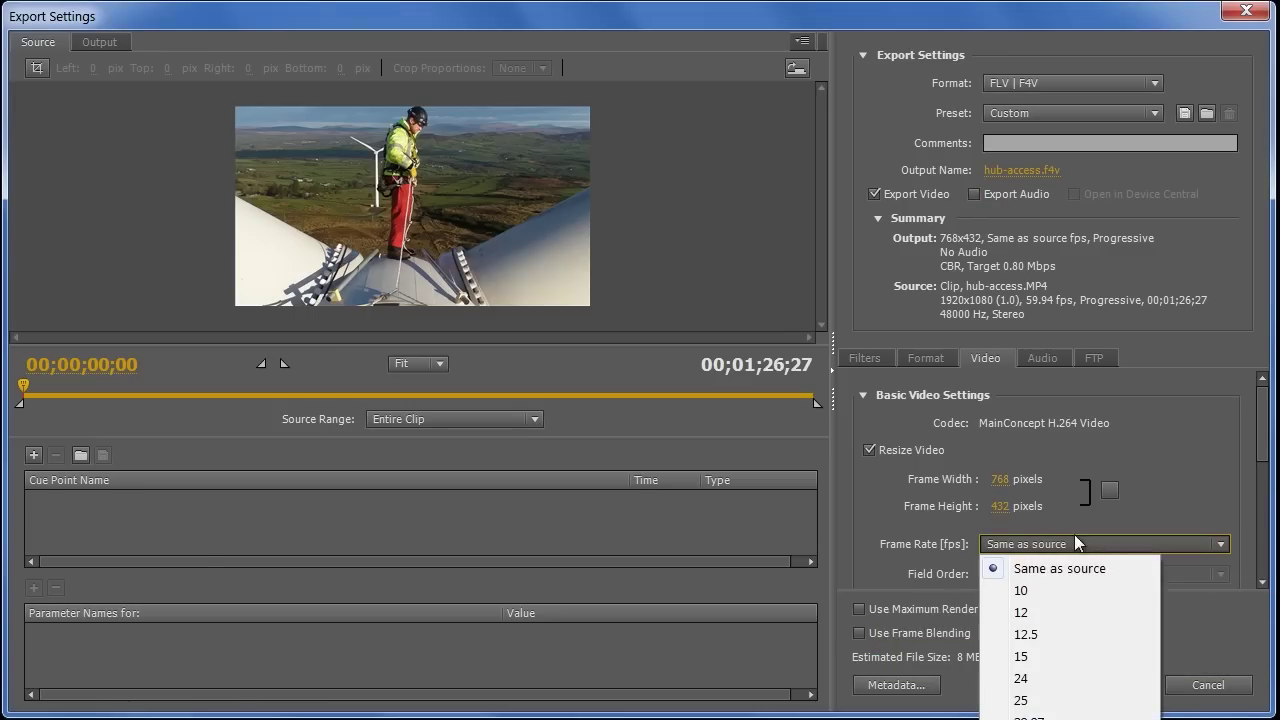
click(1030, 717)
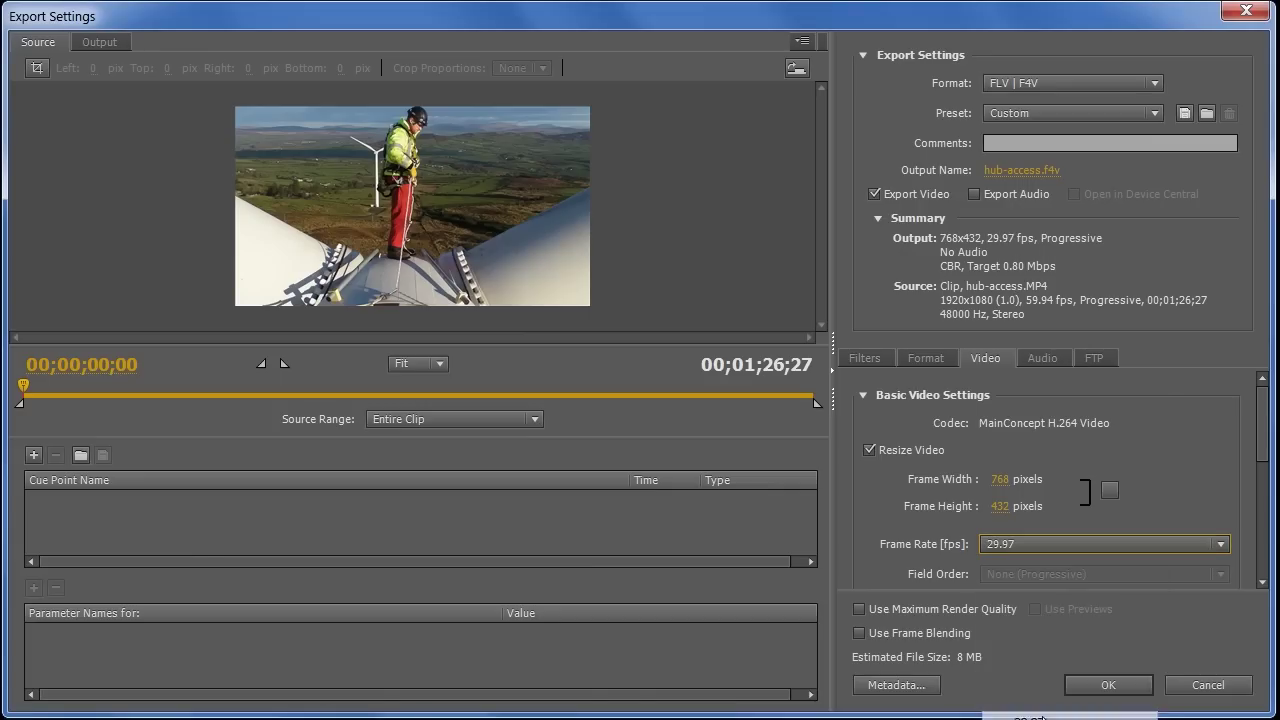
drag(1263, 406, 1273, 512)
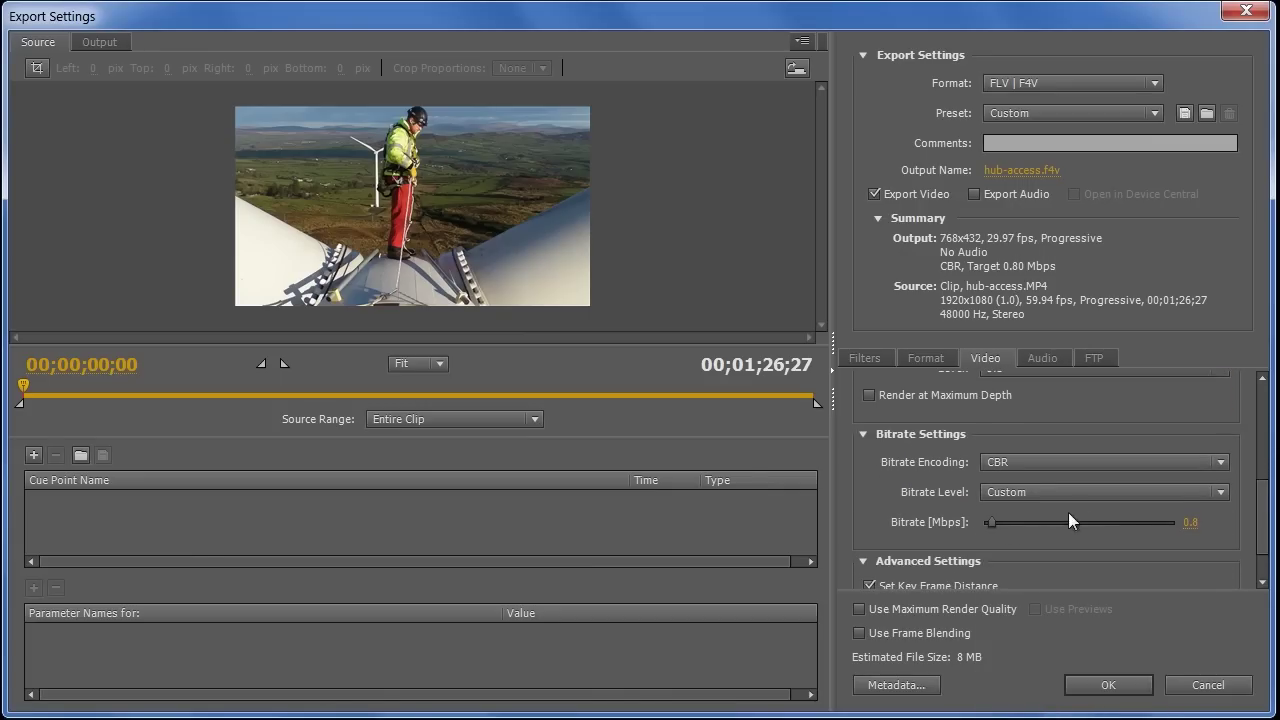
drag(992, 523, 993, 525)
Step: Set the export out point at 00;00;48;10 and raise the bitrate to 1.67 Mbps
click(96, 41)
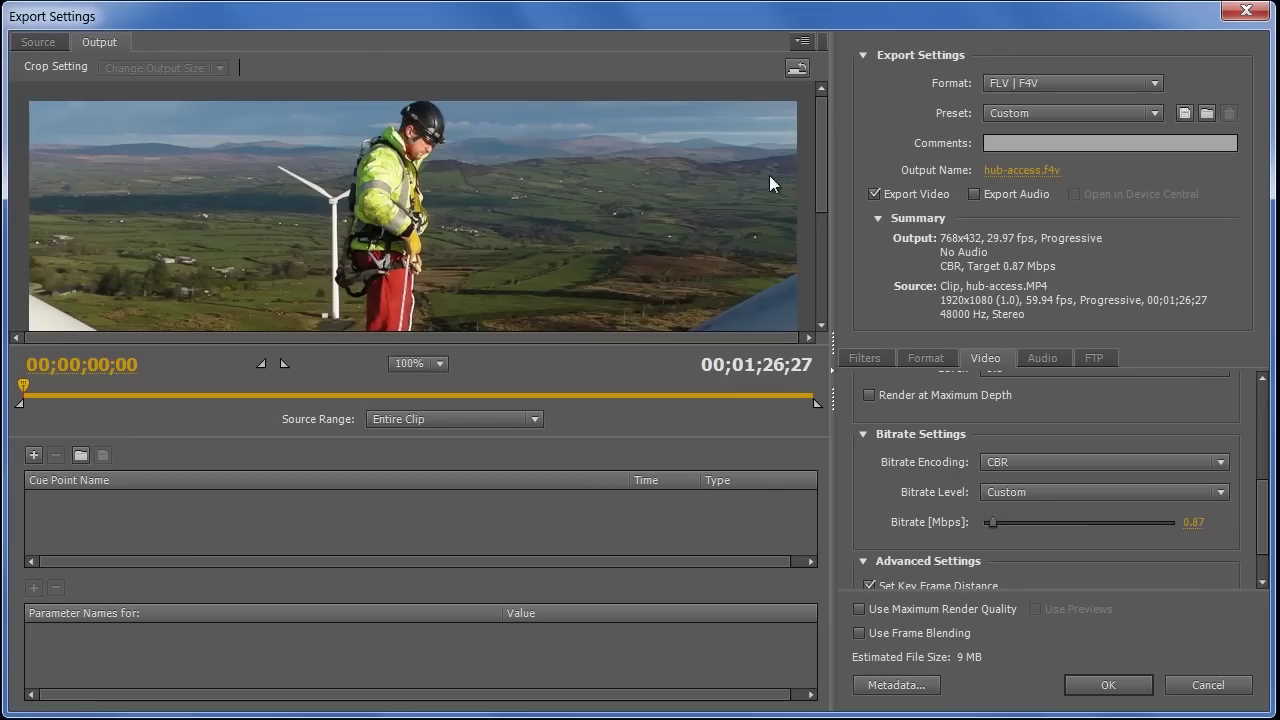
drag(822, 172, 822, 115)
click(38, 42)
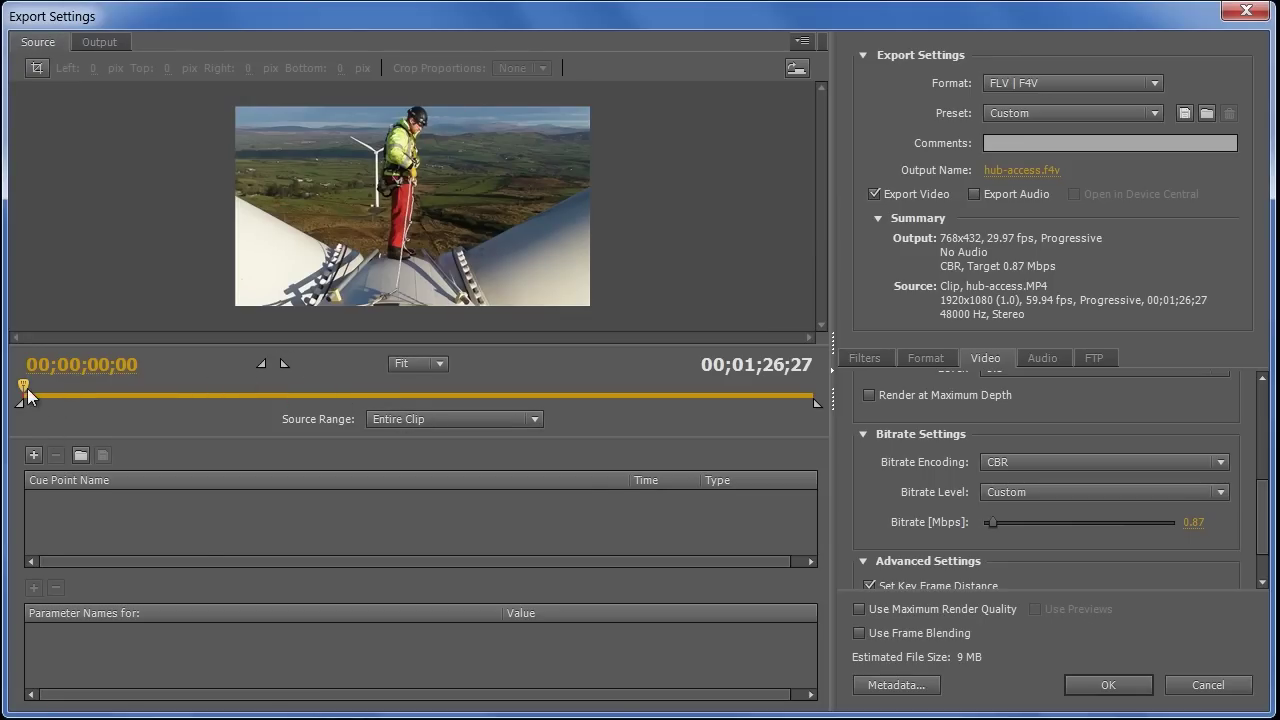
drag(28, 395, 466, 393)
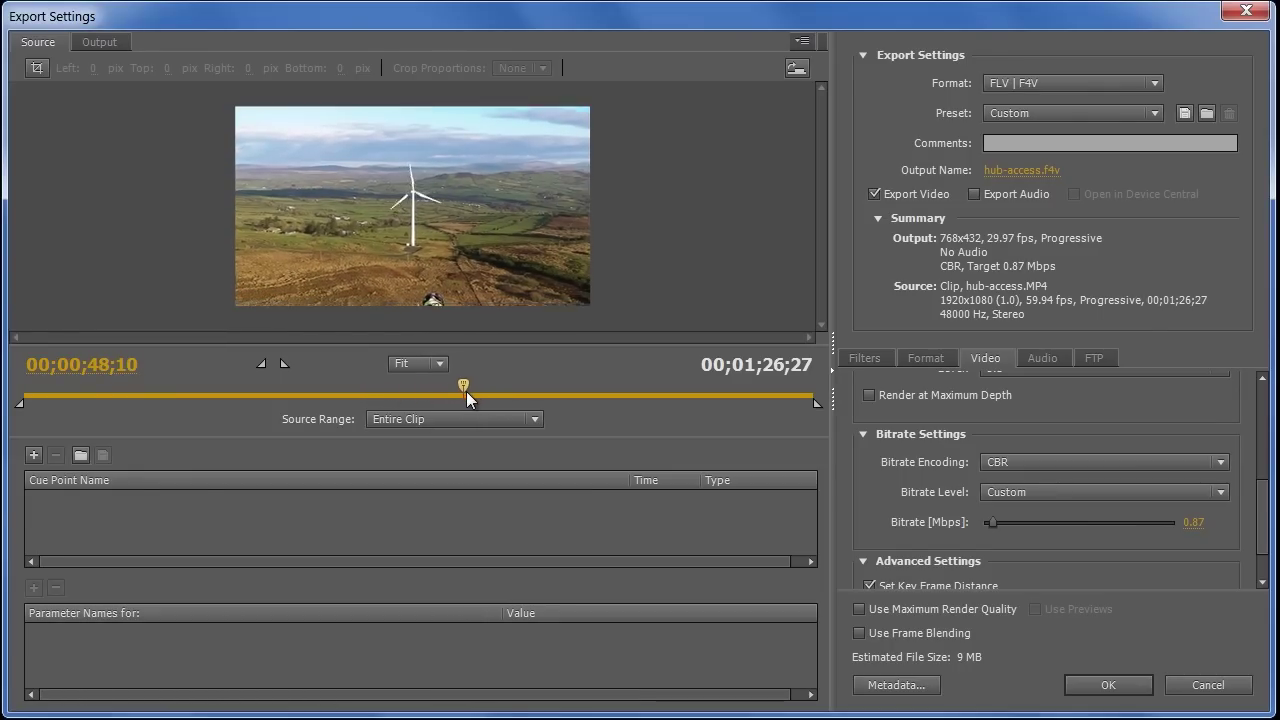
click(284, 364)
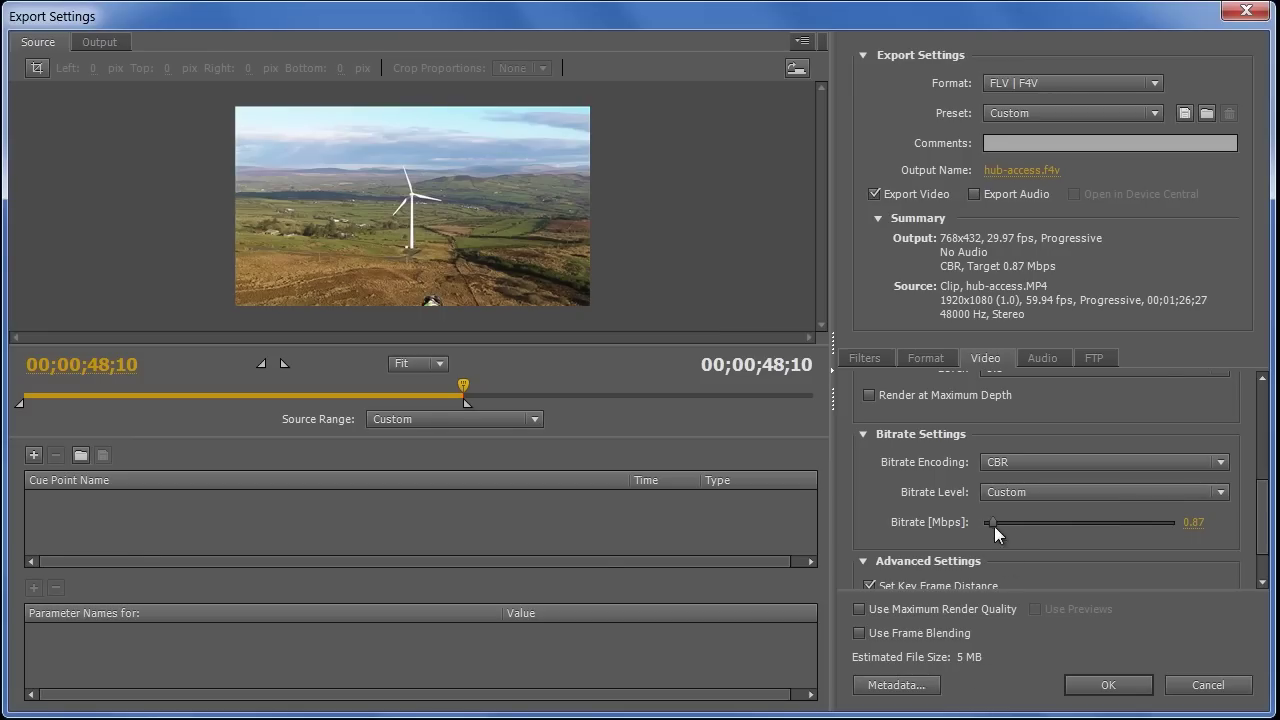
drag(996, 522, 1004, 520)
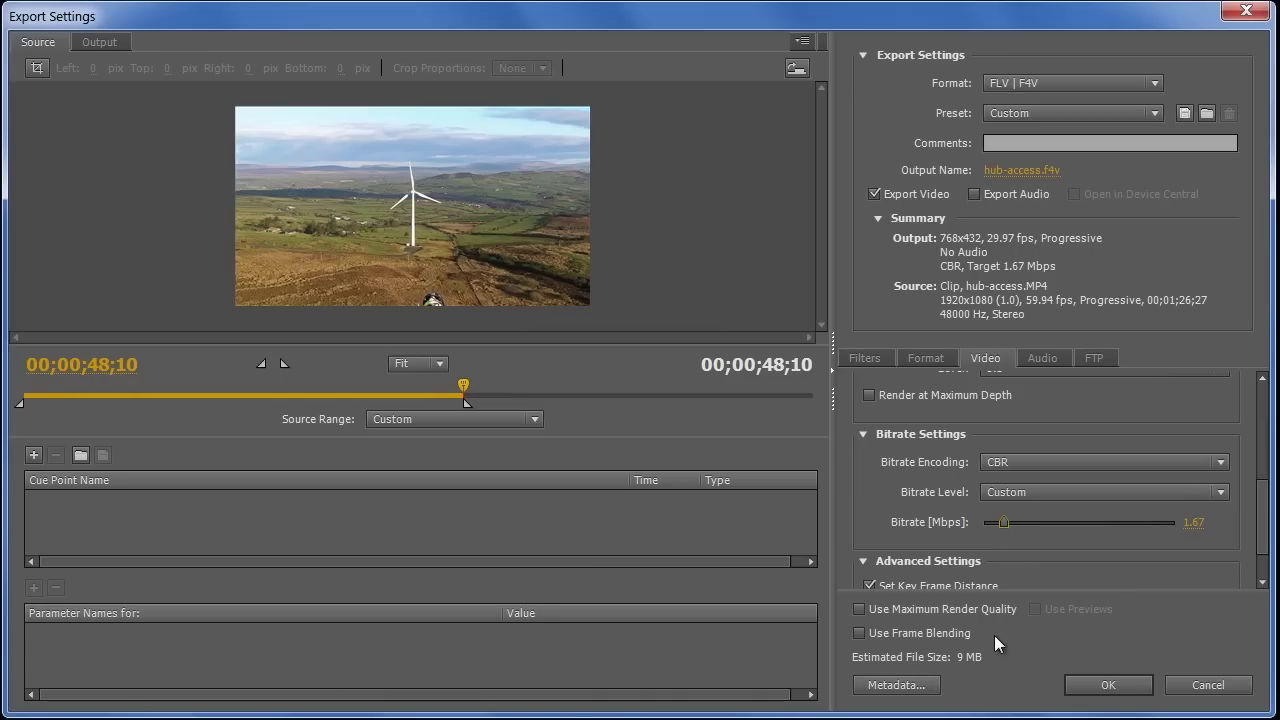
Step: Accept the custom export settings and encode the clip to hub-access.f4v on the desktop
click(1147, 686)
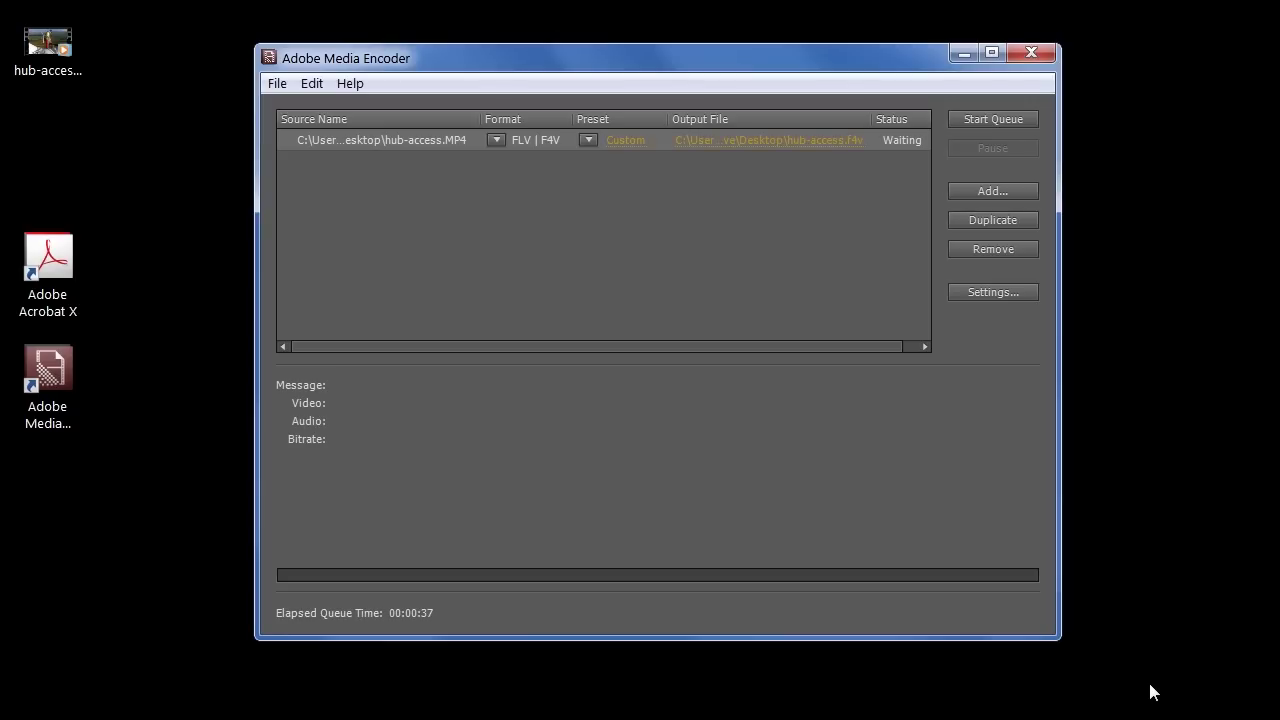
click(1011, 119)
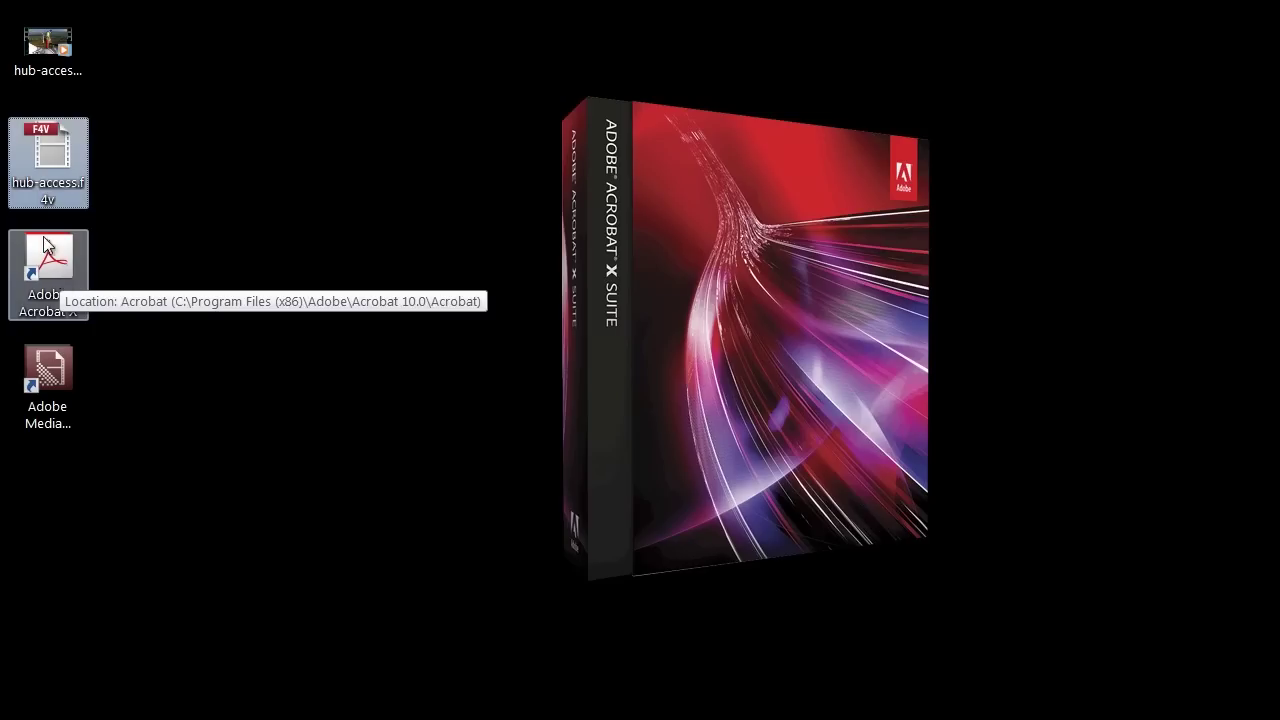
Step: Open hub-access.f4v with Acrobat, review the Insert Video playback options, and embed the video
right_click(48, 147)
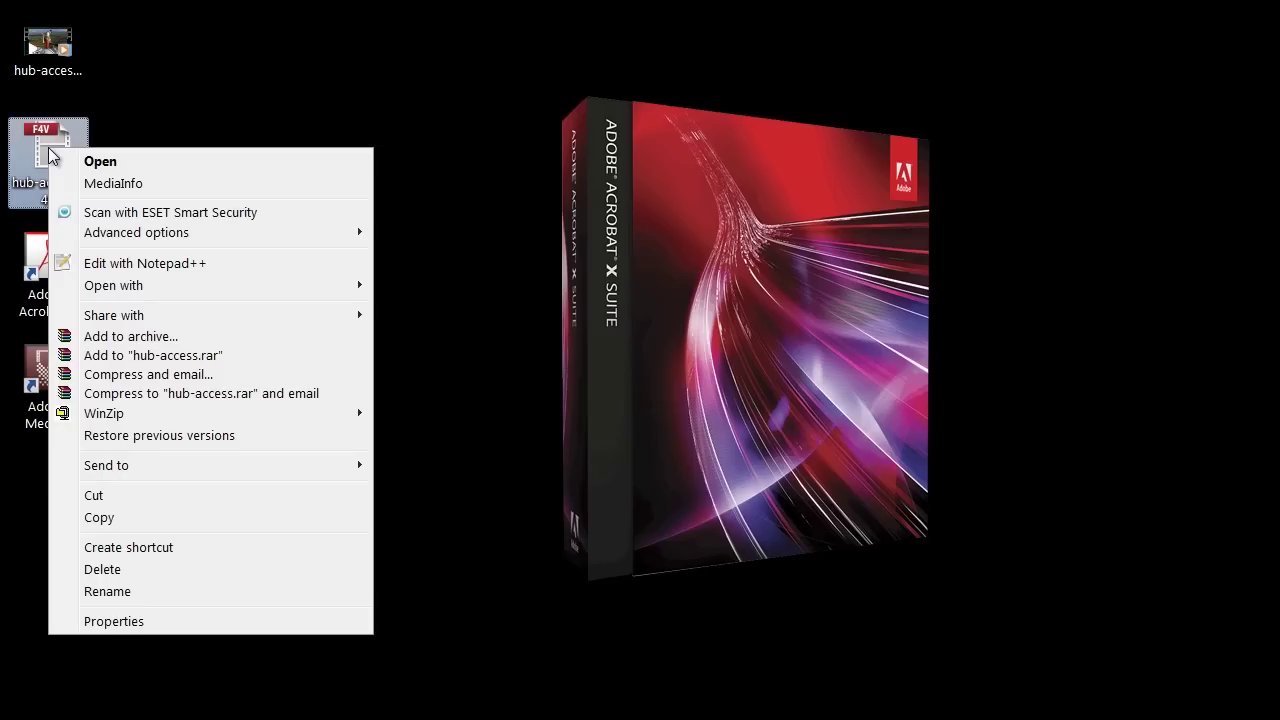
mouse_move(149, 284)
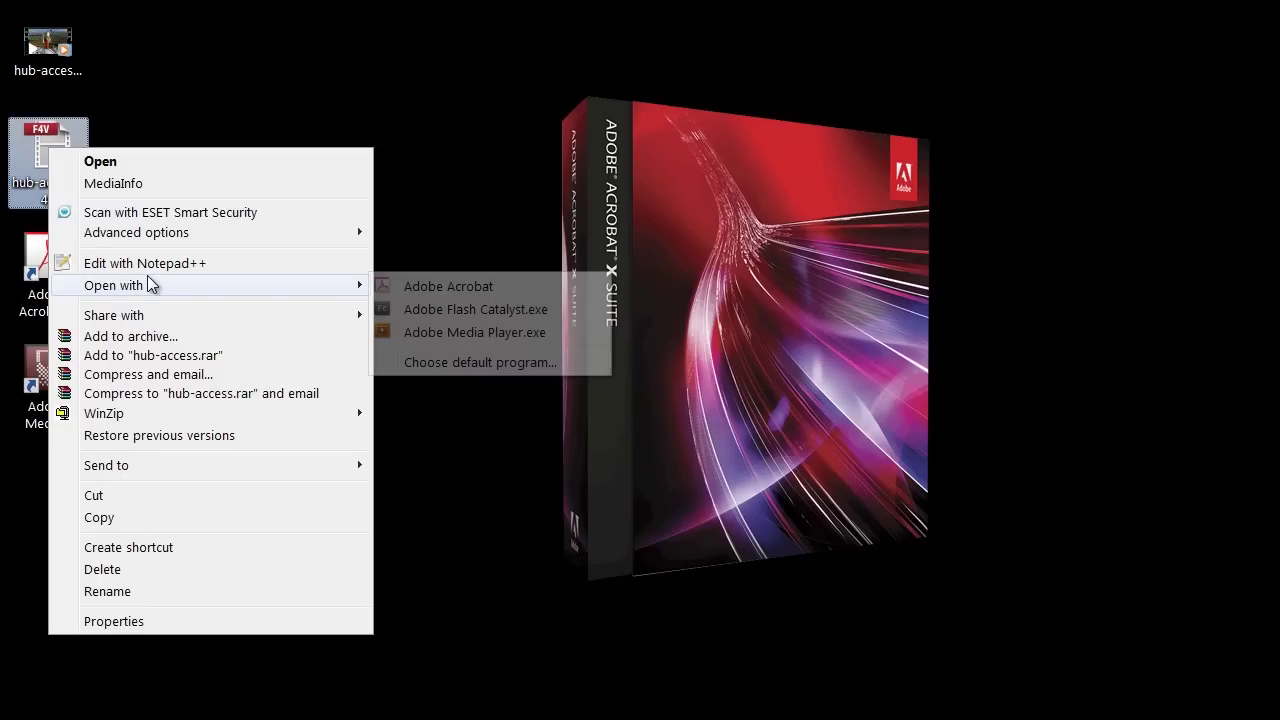
click(470, 286)
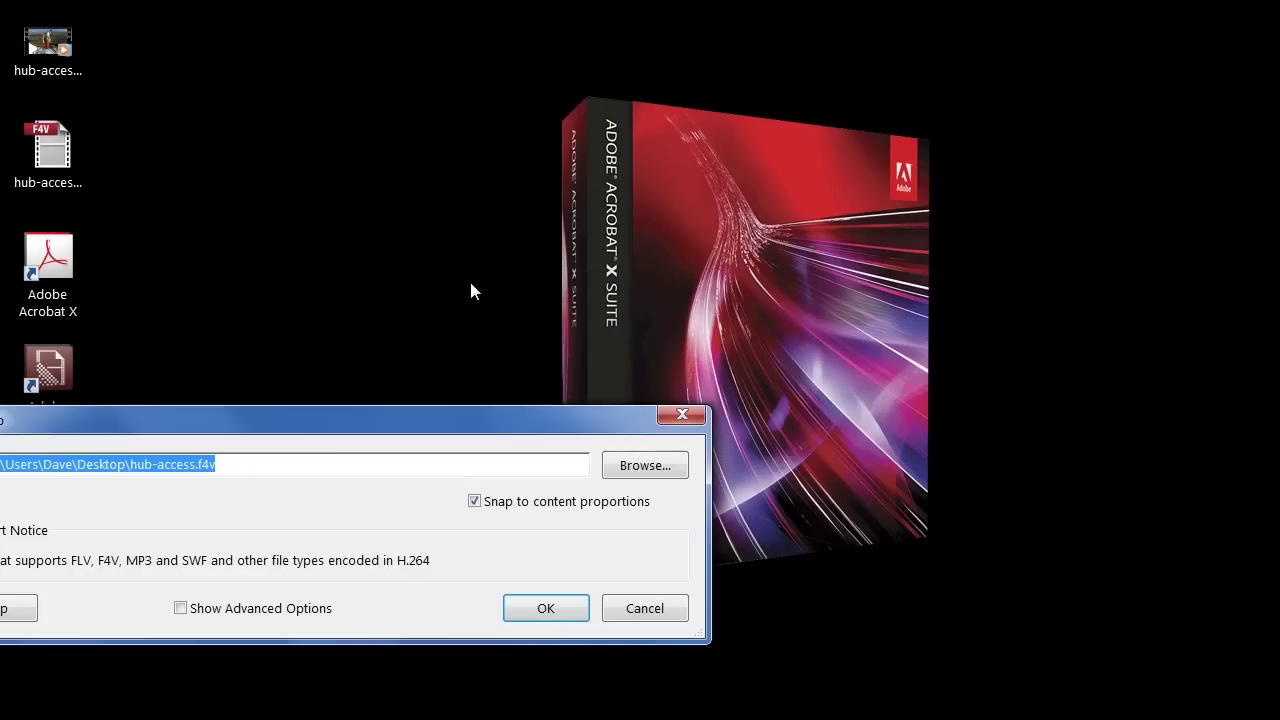
drag(408, 424, 726, 103)
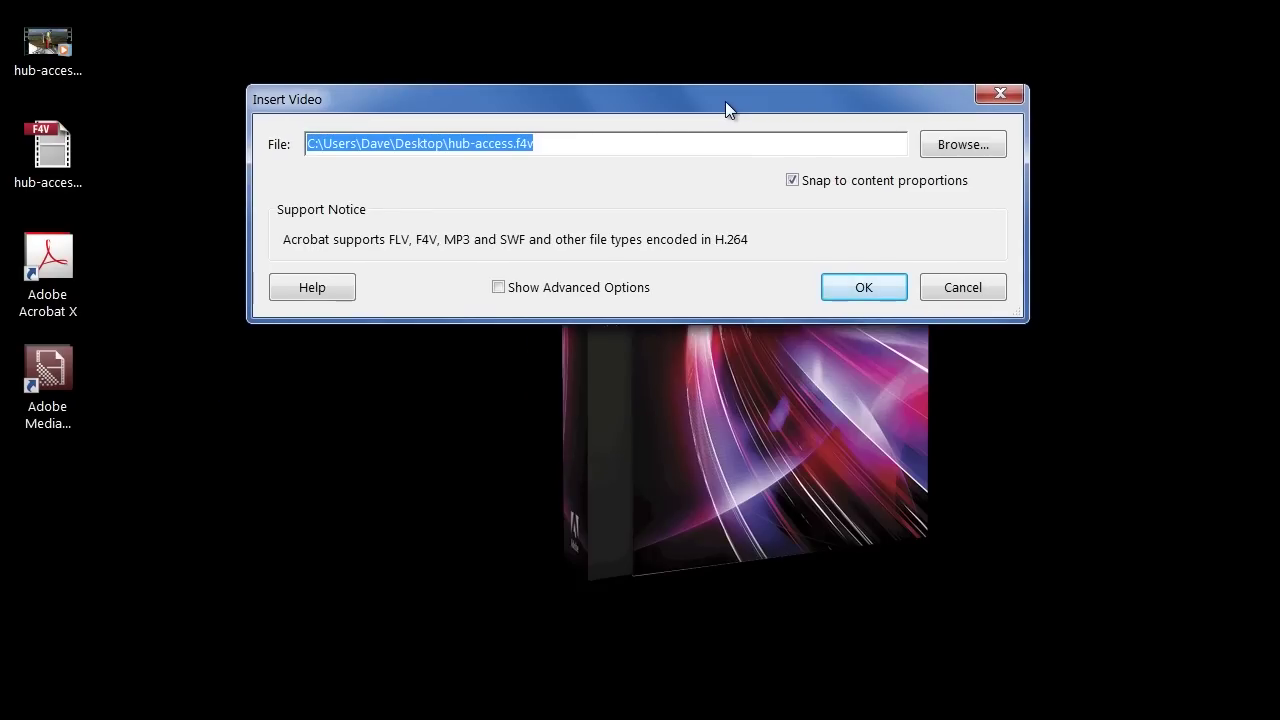
click(605, 288)
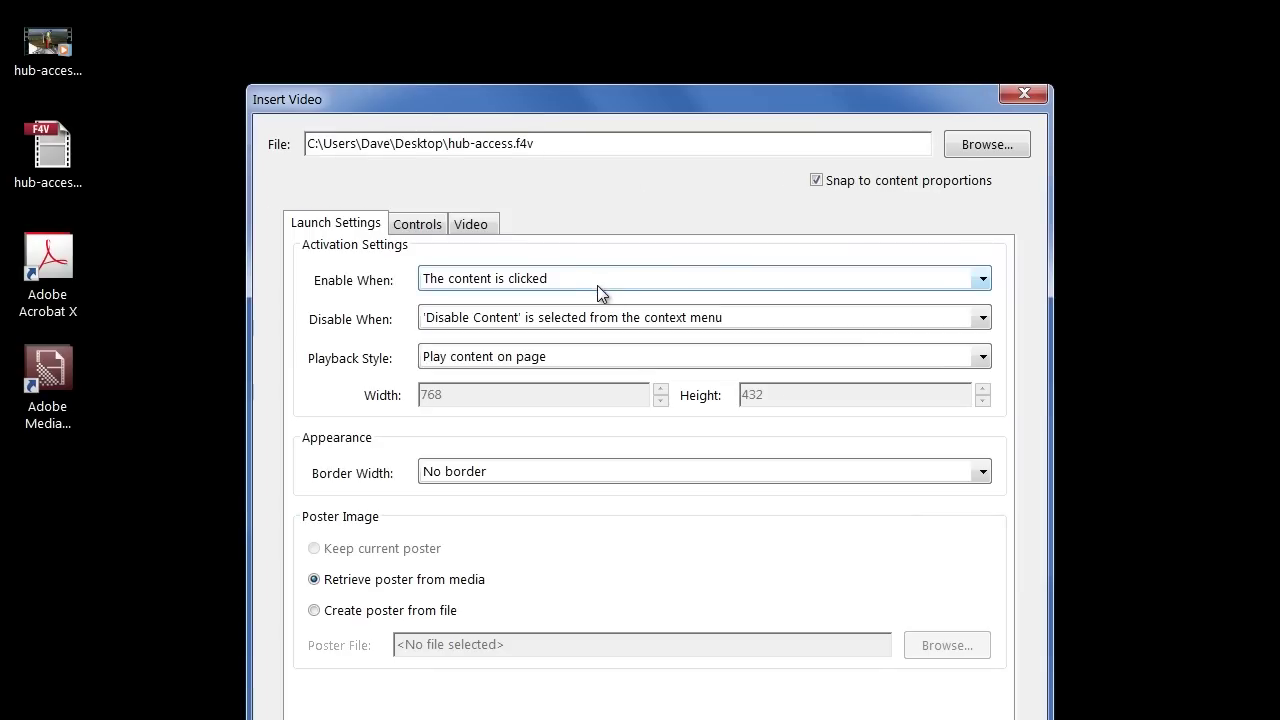
drag(577, 108, 589, 42)
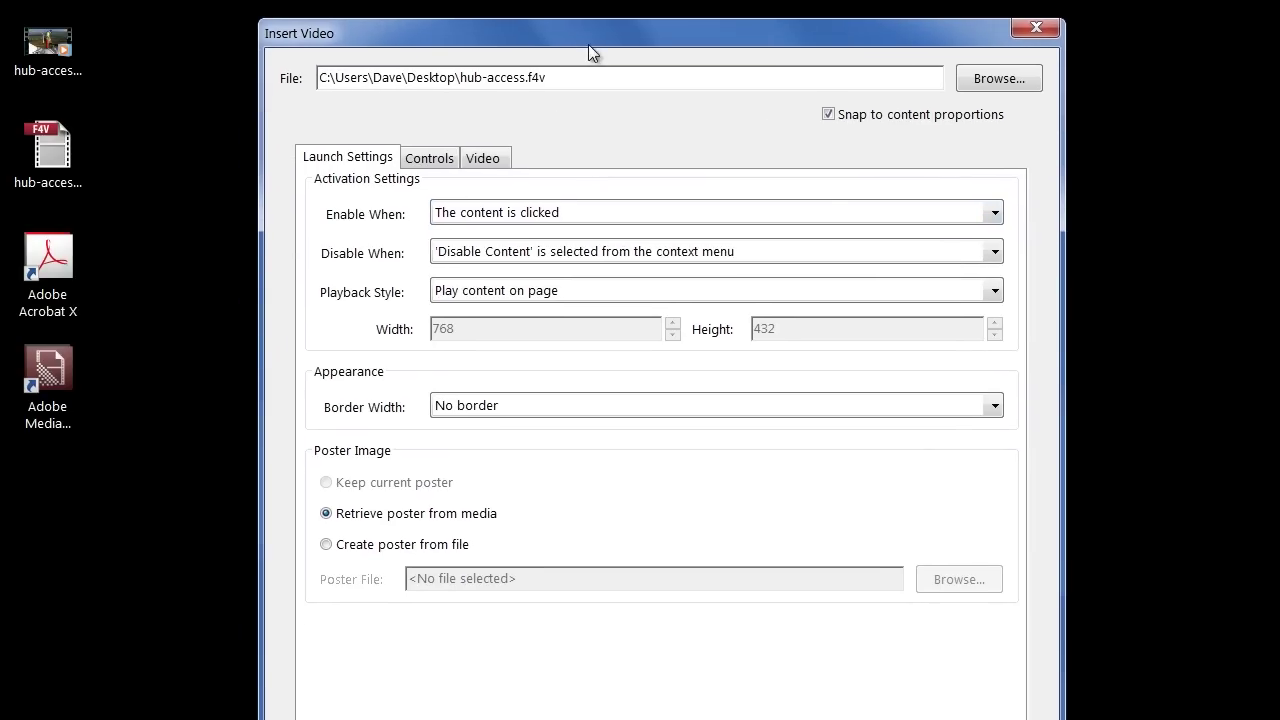
click(440, 160)
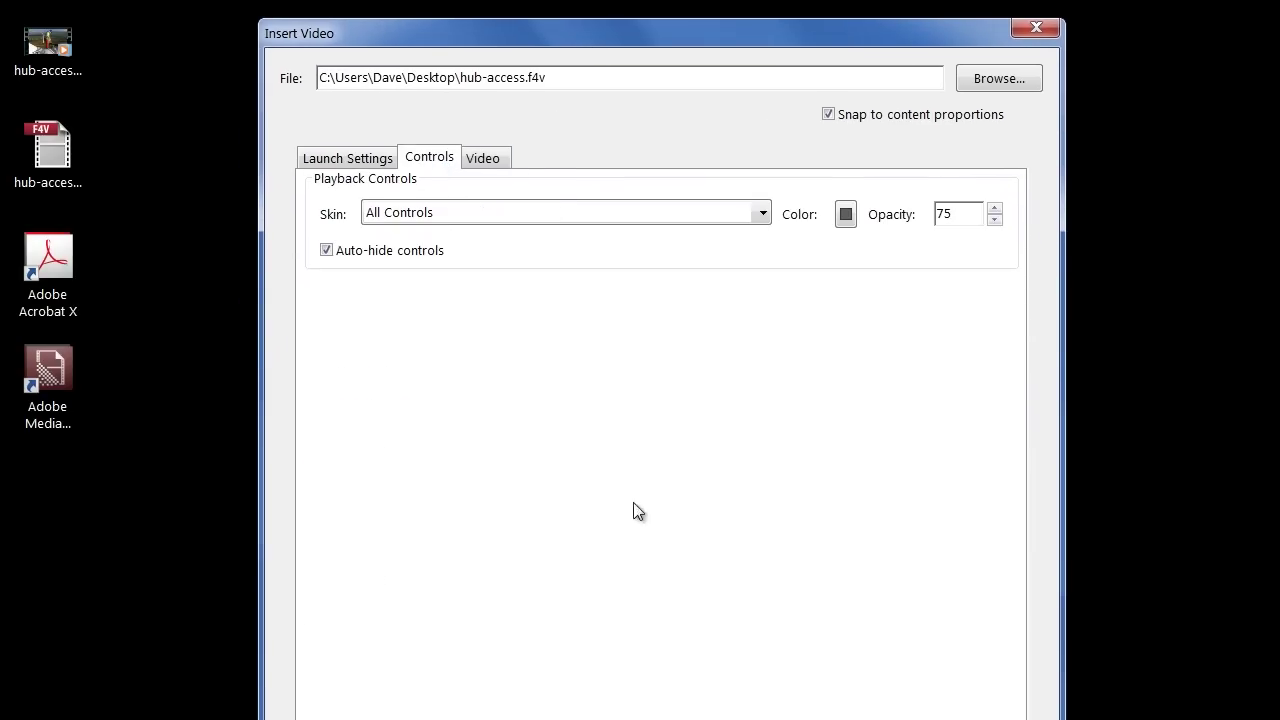
click(510, 718)
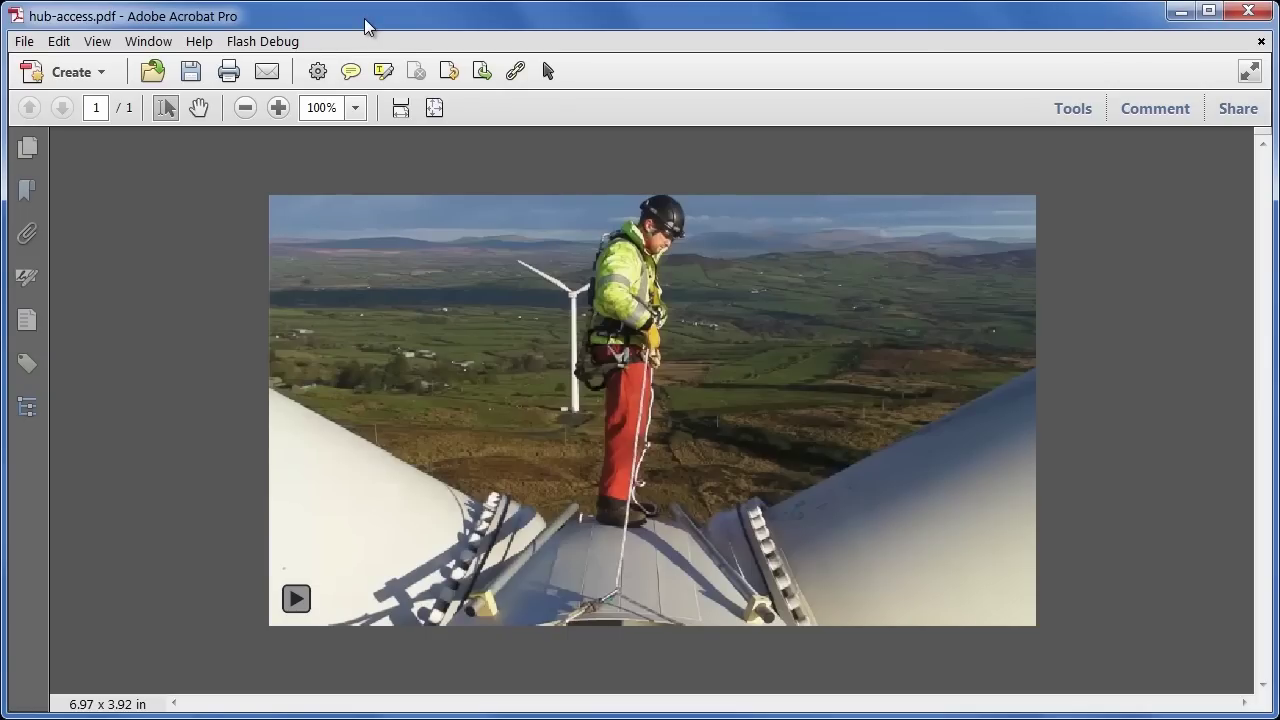
Step: Save the PDF as hub-access.pdf on the Desktop and start the embedded video playing
click(190, 71)
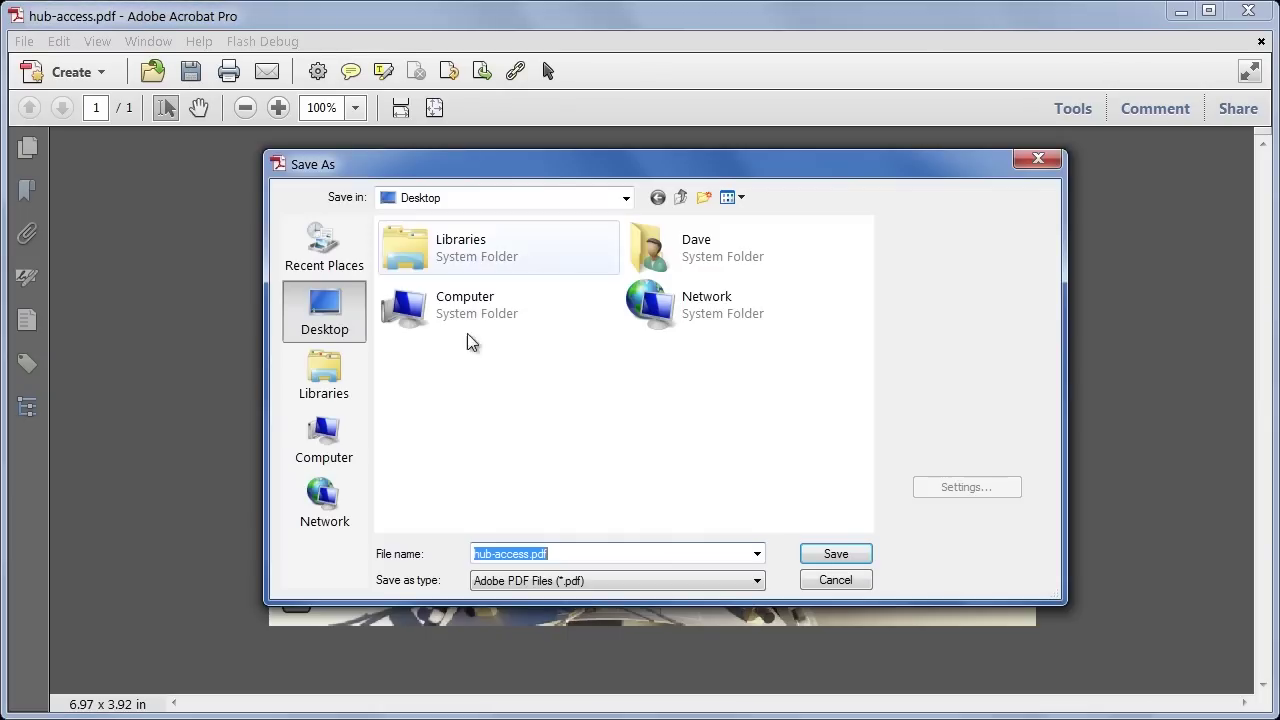
click(833, 554)
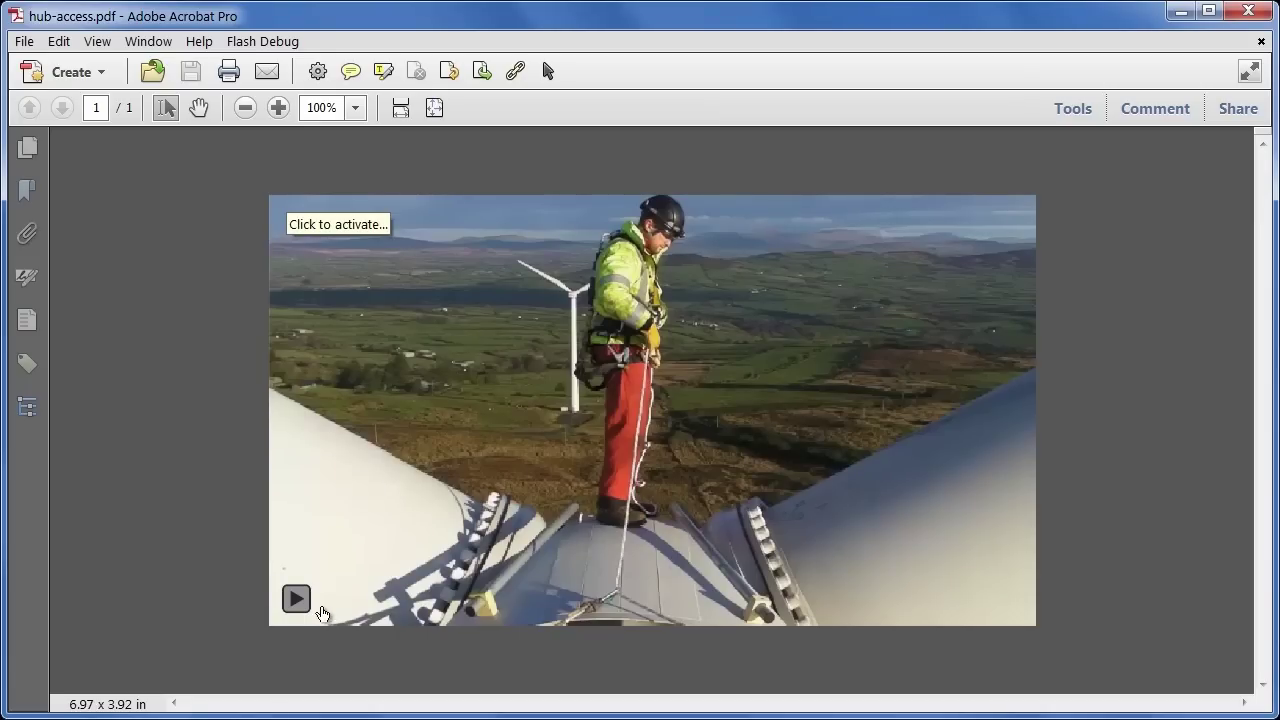
click(297, 600)
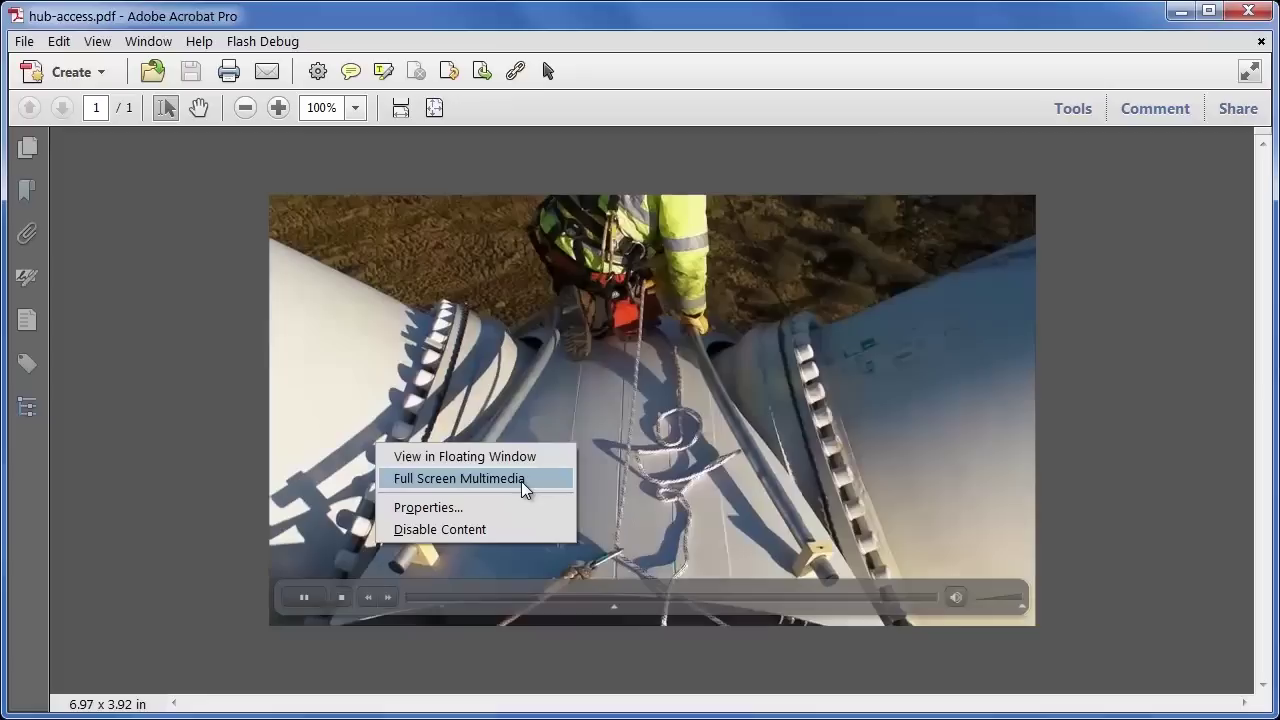
Step: Pause the video on the shot looking down past the seated worker, then check the Share pane
click(230, 504)
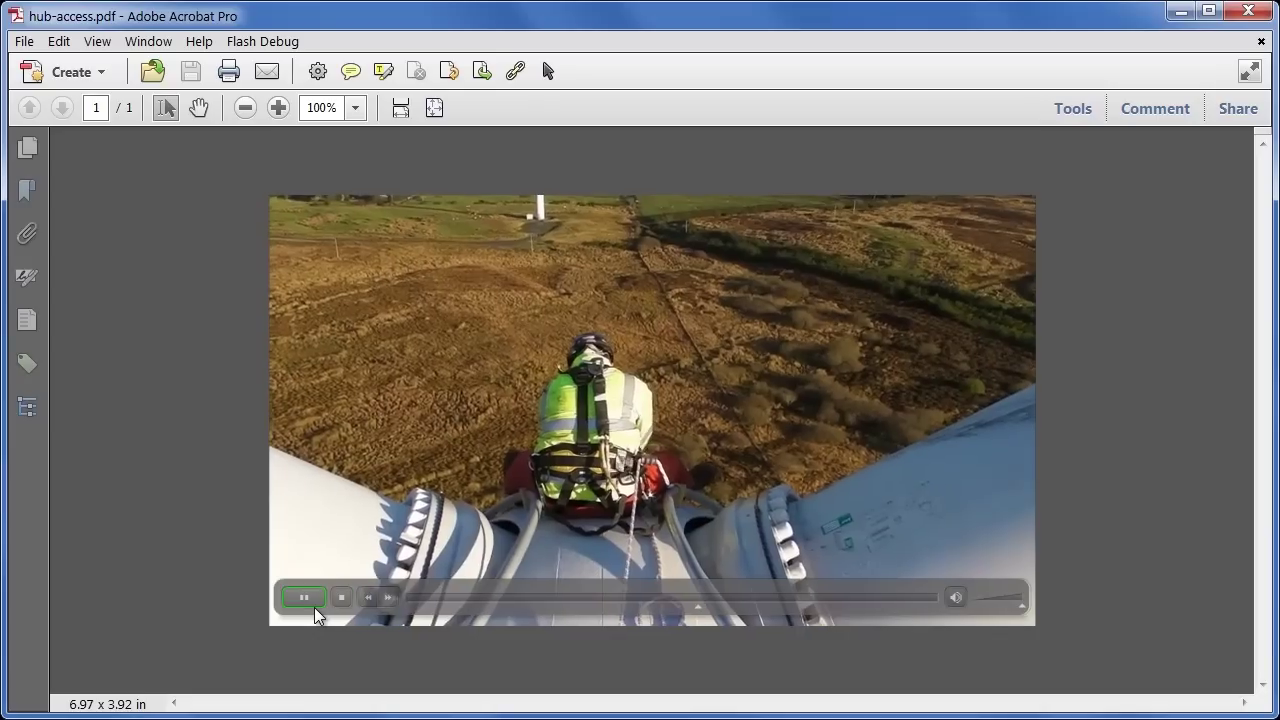
click(312, 603)
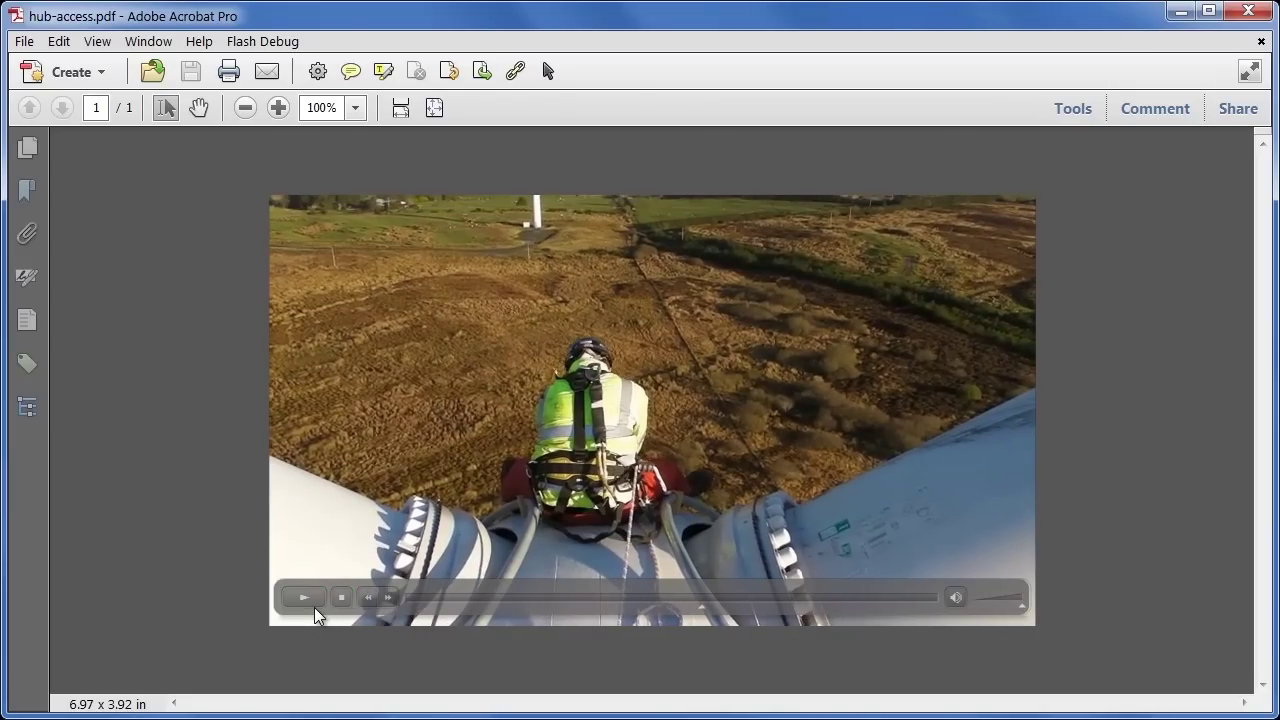
click(1238, 110)
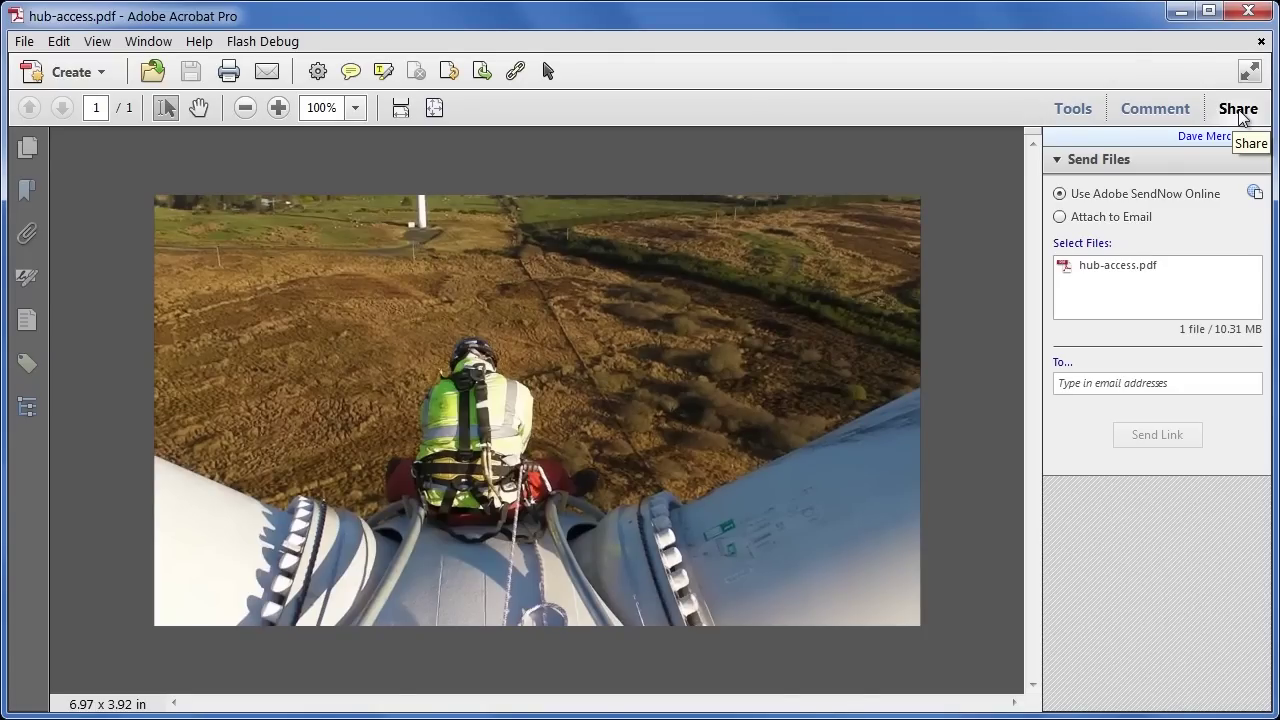
click(1238, 110)
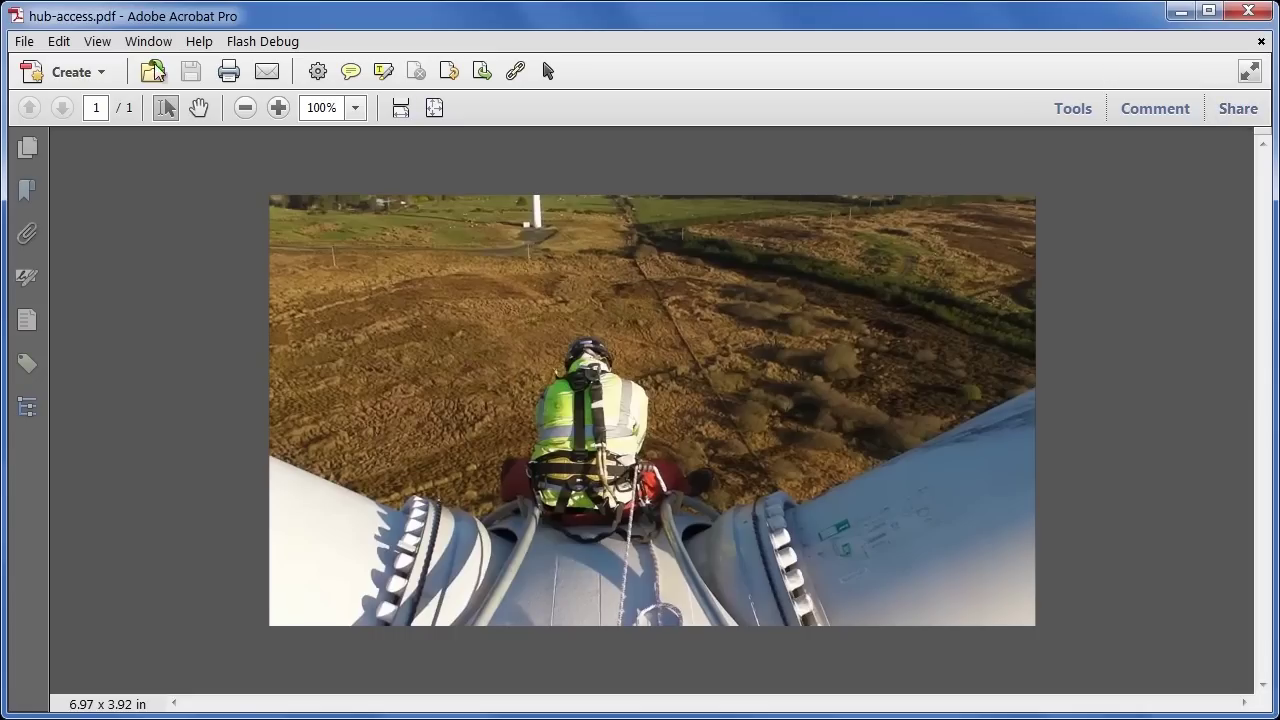
click(18, 43)
mouse_move(69, 165)
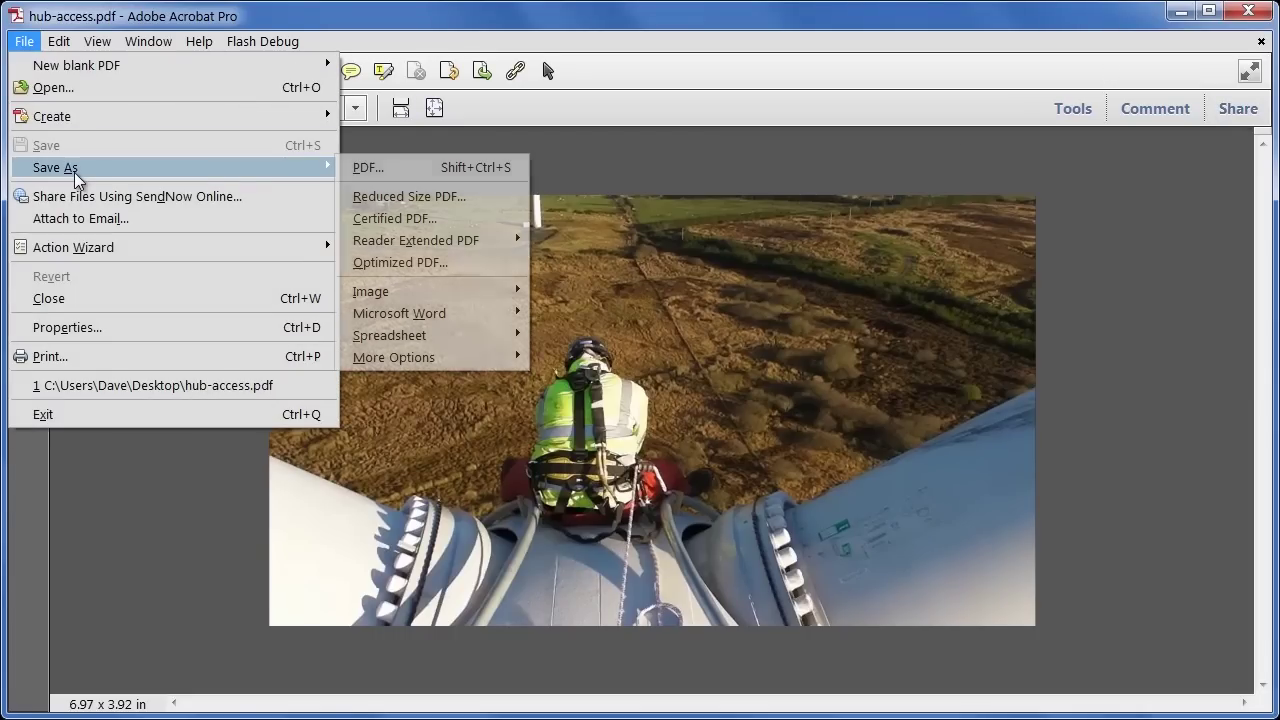
mouse_move(486, 247)
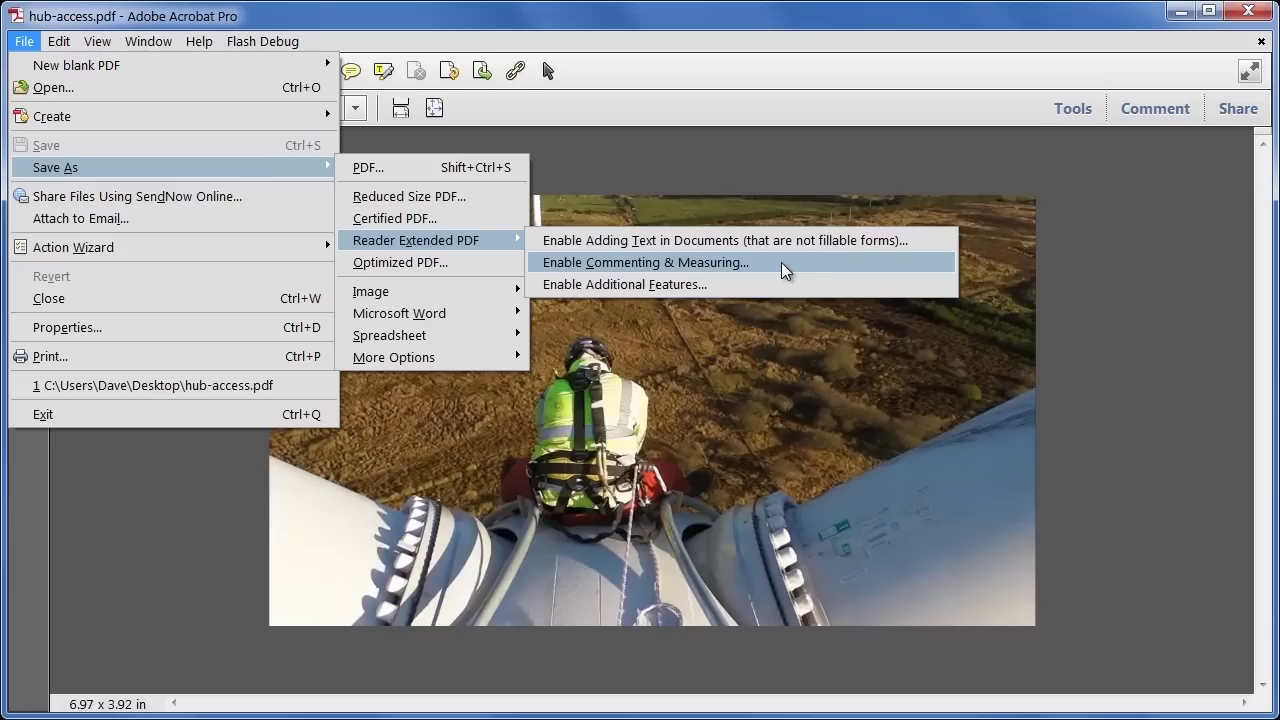
click(1002, 365)
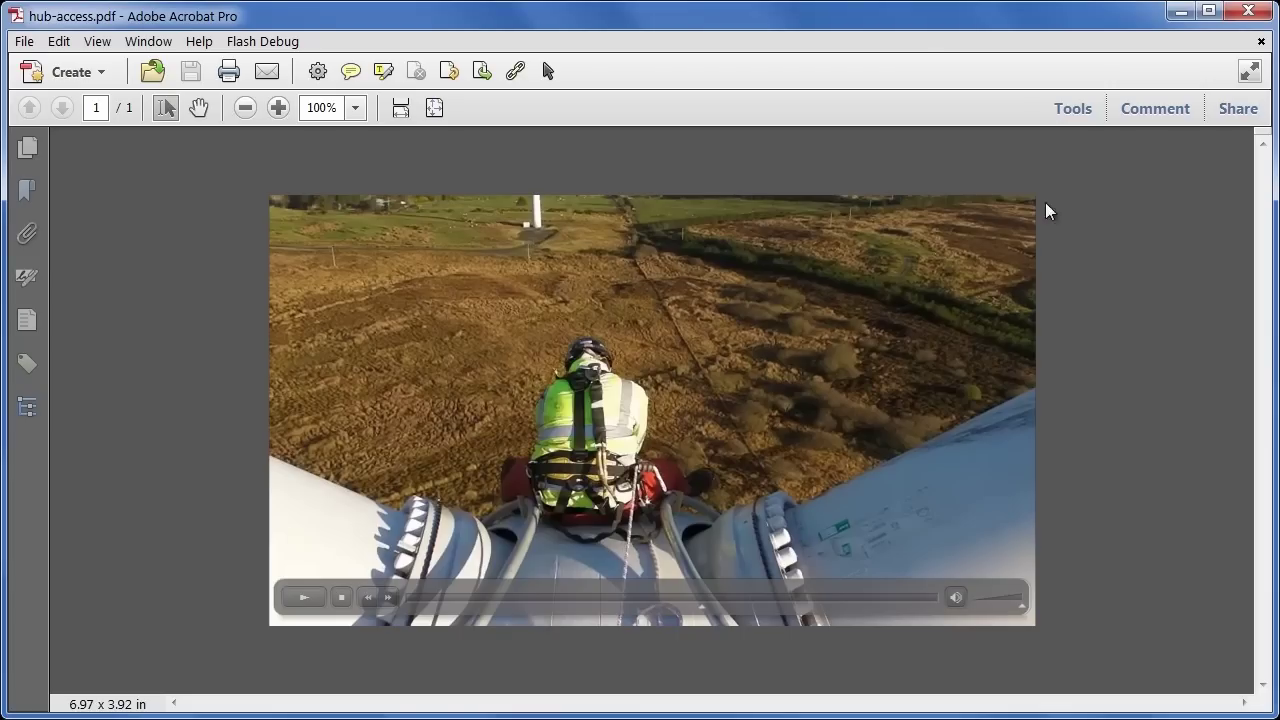
Step: Send the PDF for Shared Review, collecting comments through Acrobat.com, and continue to the invitation page
click(1138, 112)
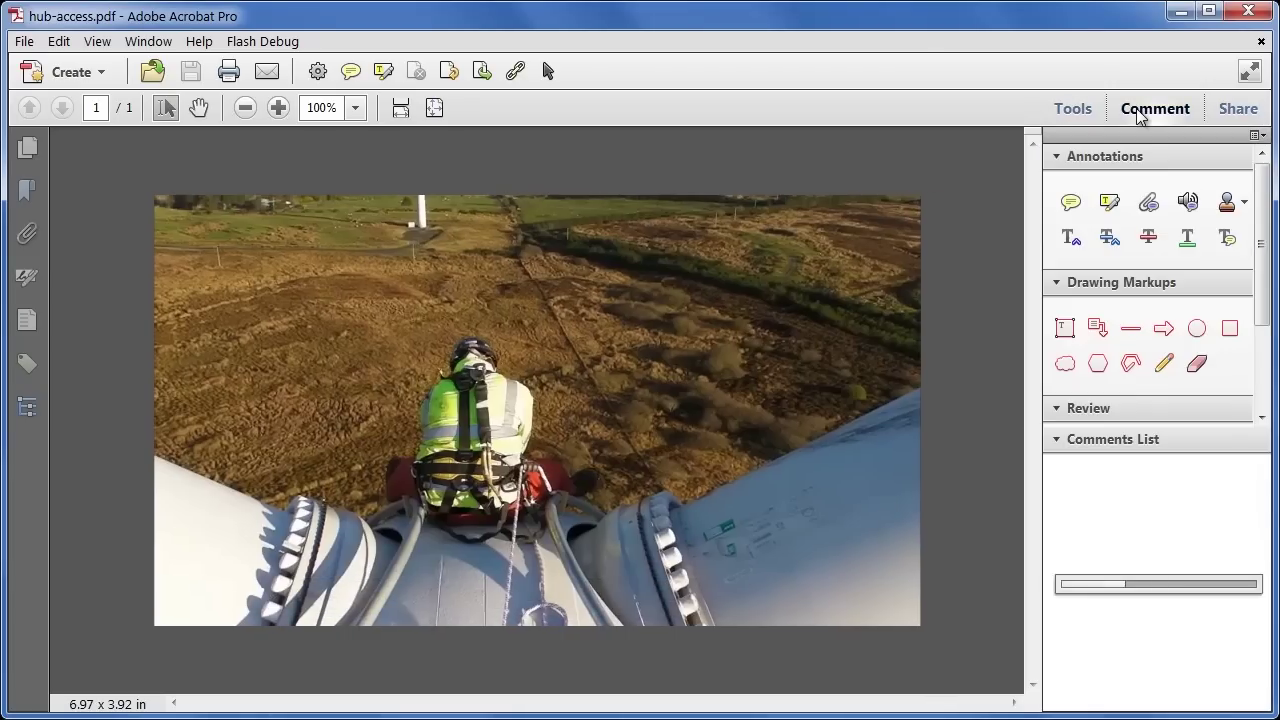
click(1100, 409)
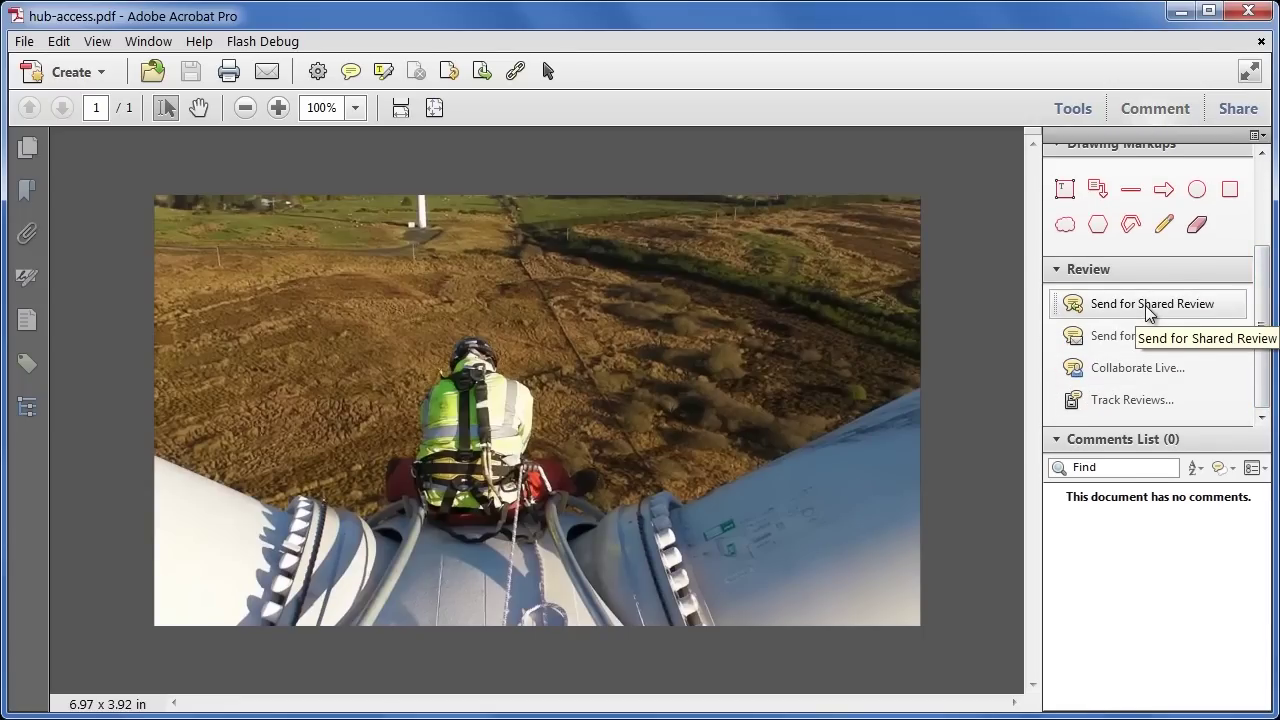
click(1148, 312)
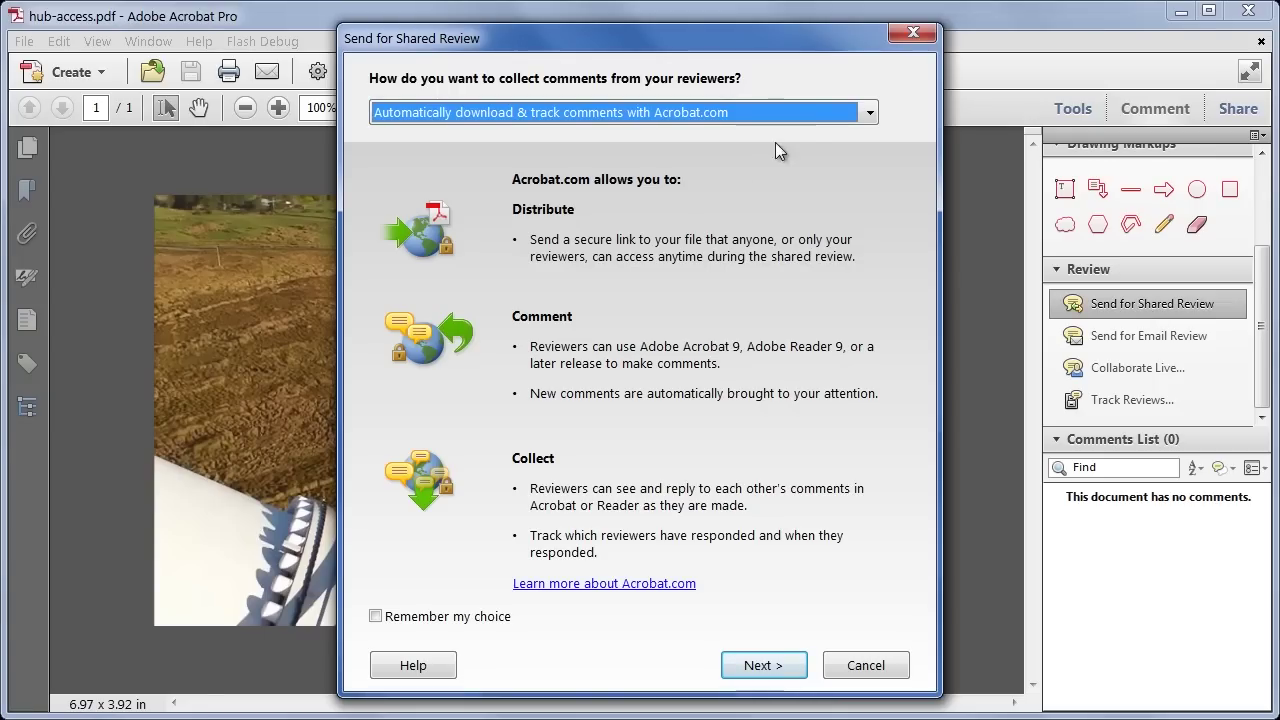
click(805, 113)
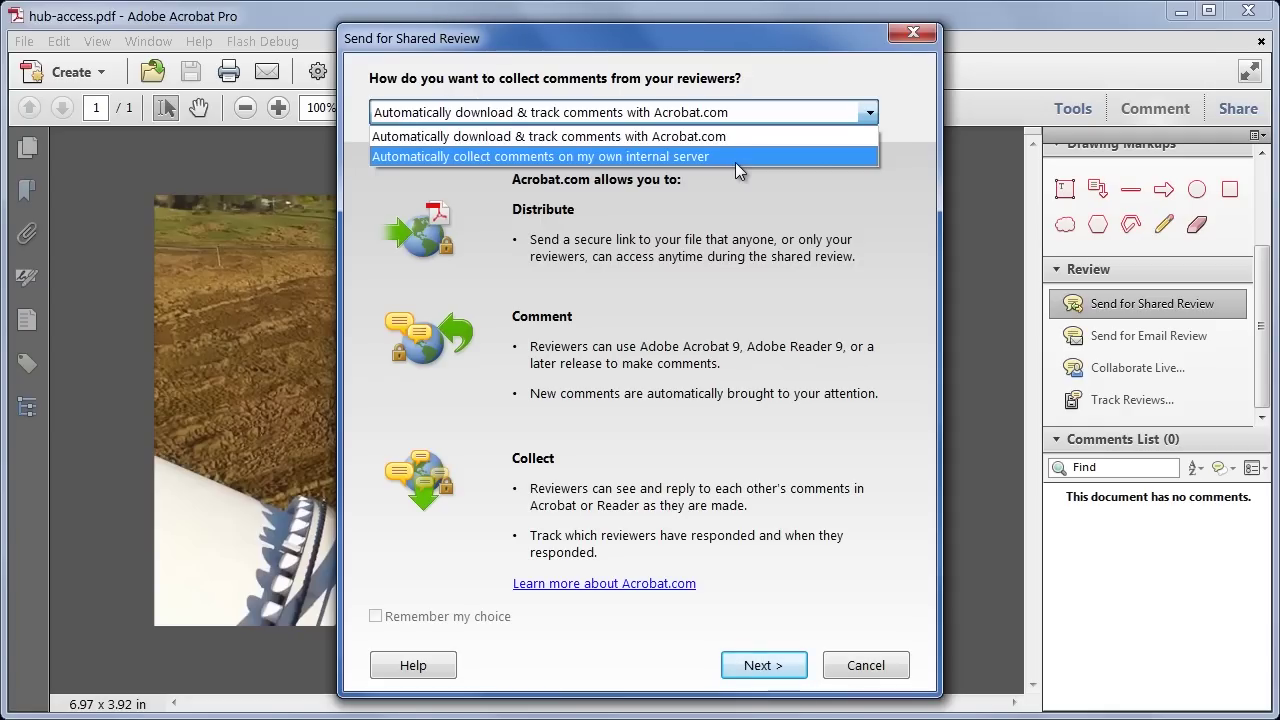
click(739, 136)
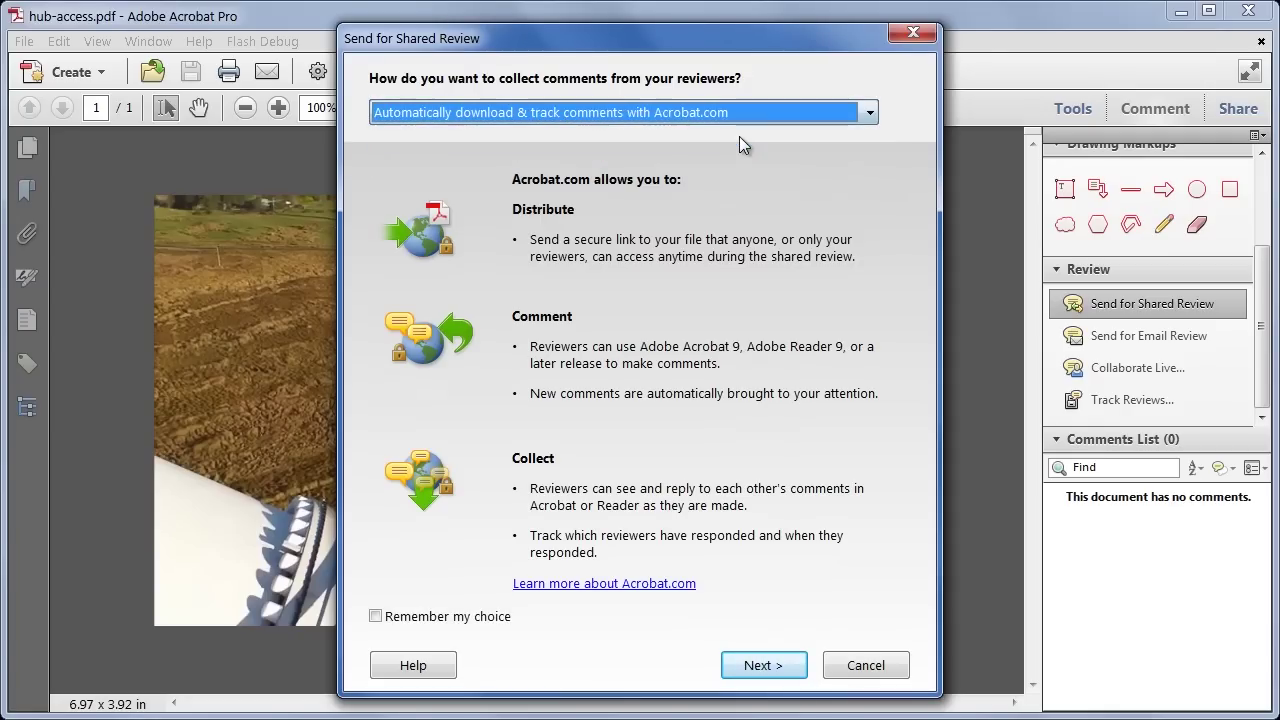
click(780, 665)
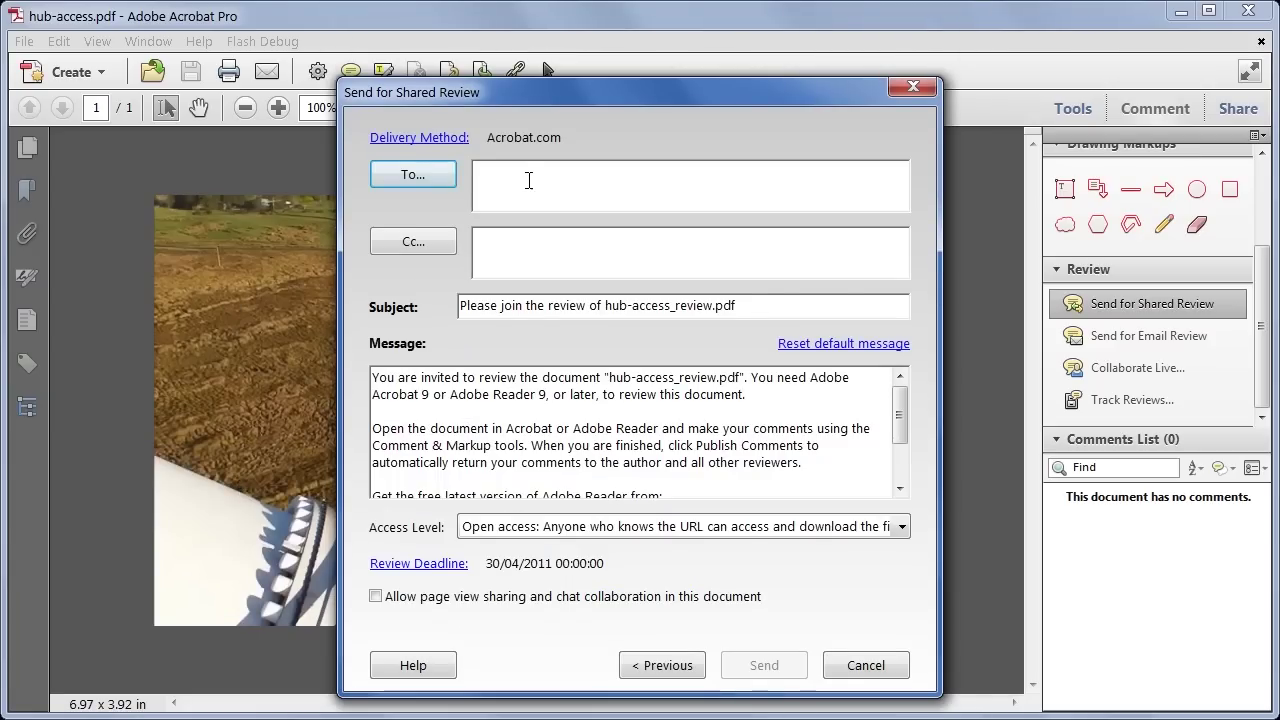
Step: Enter the reviewer's e-mail address as the review recipient
click(593, 192)
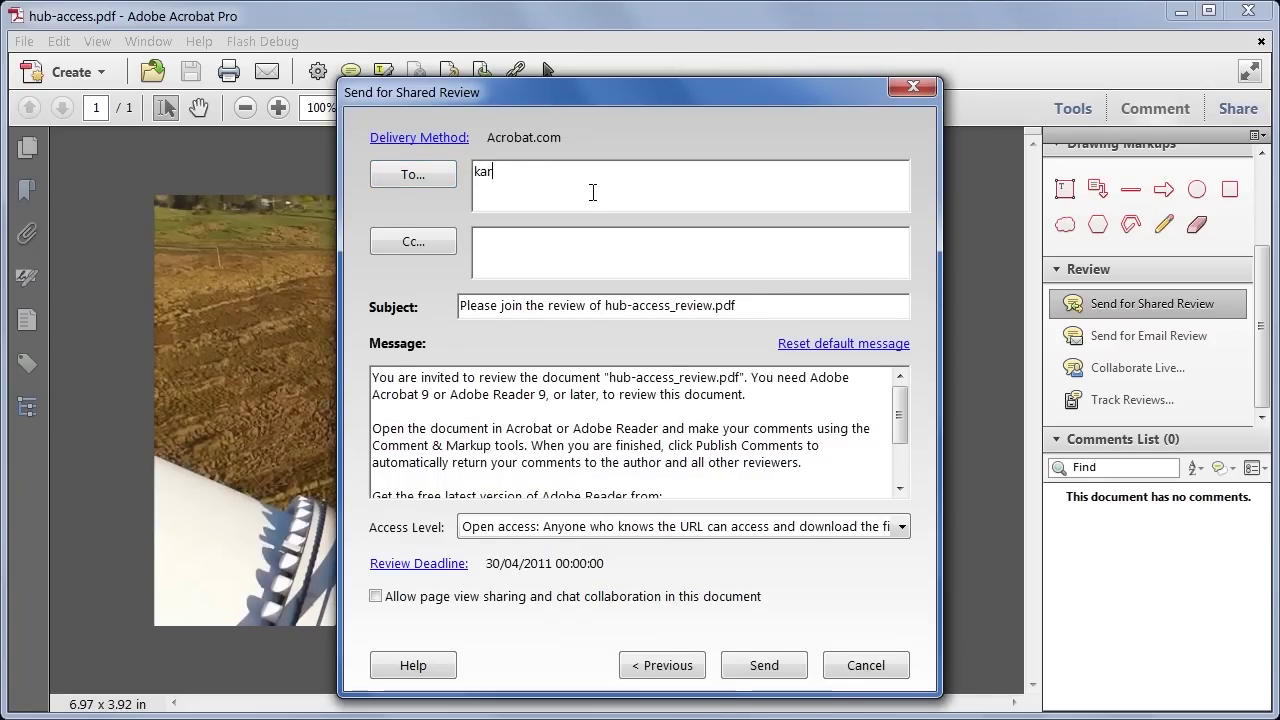
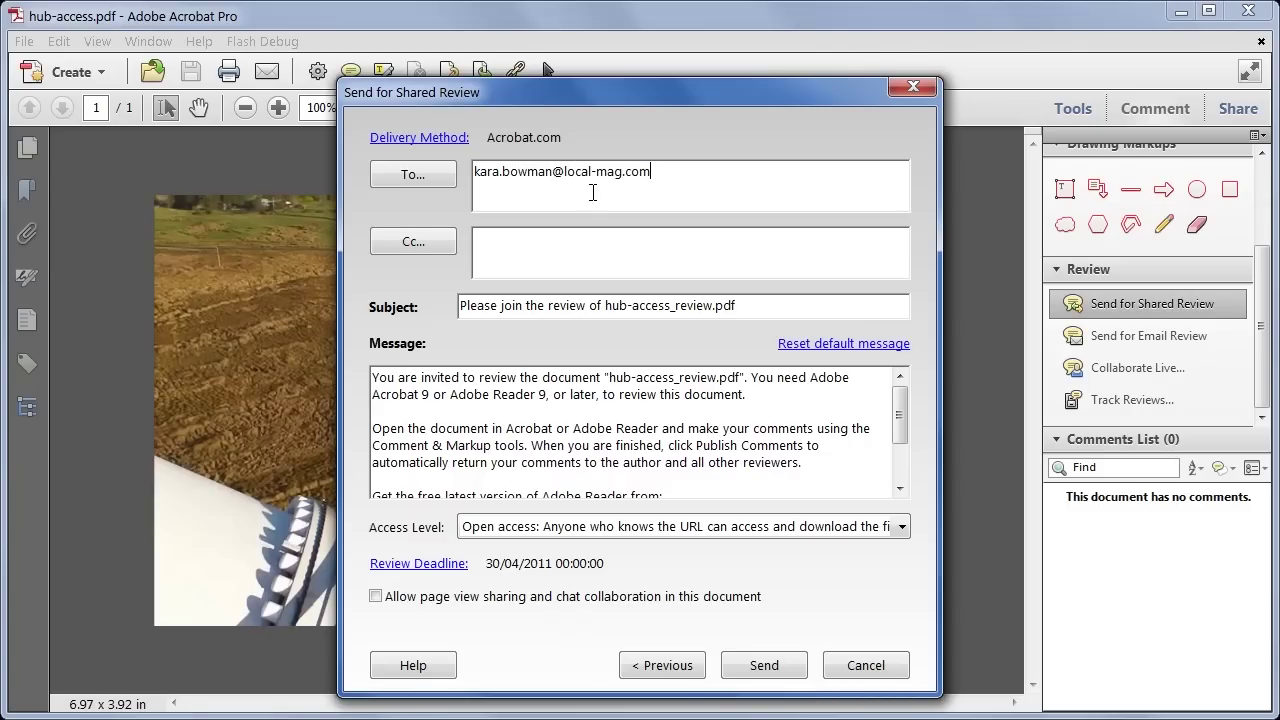
scroll(541, 397, down, 2)
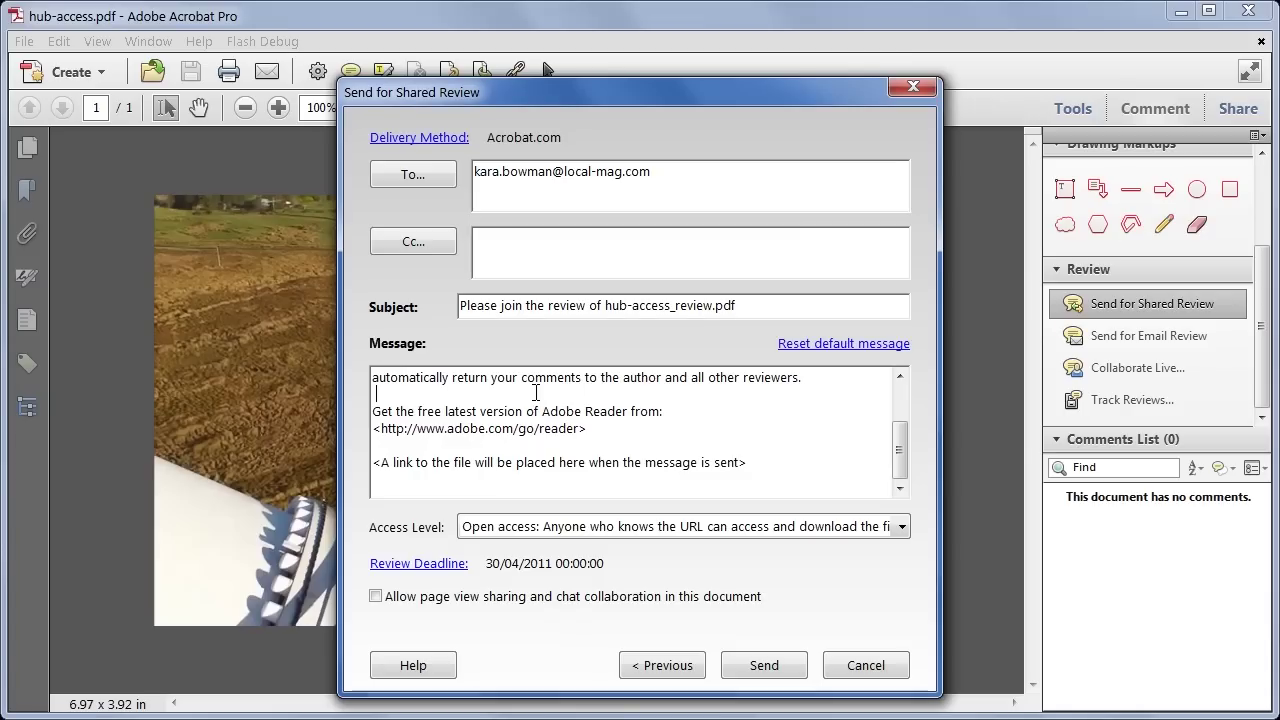
drag(902, 432, 898, 410)
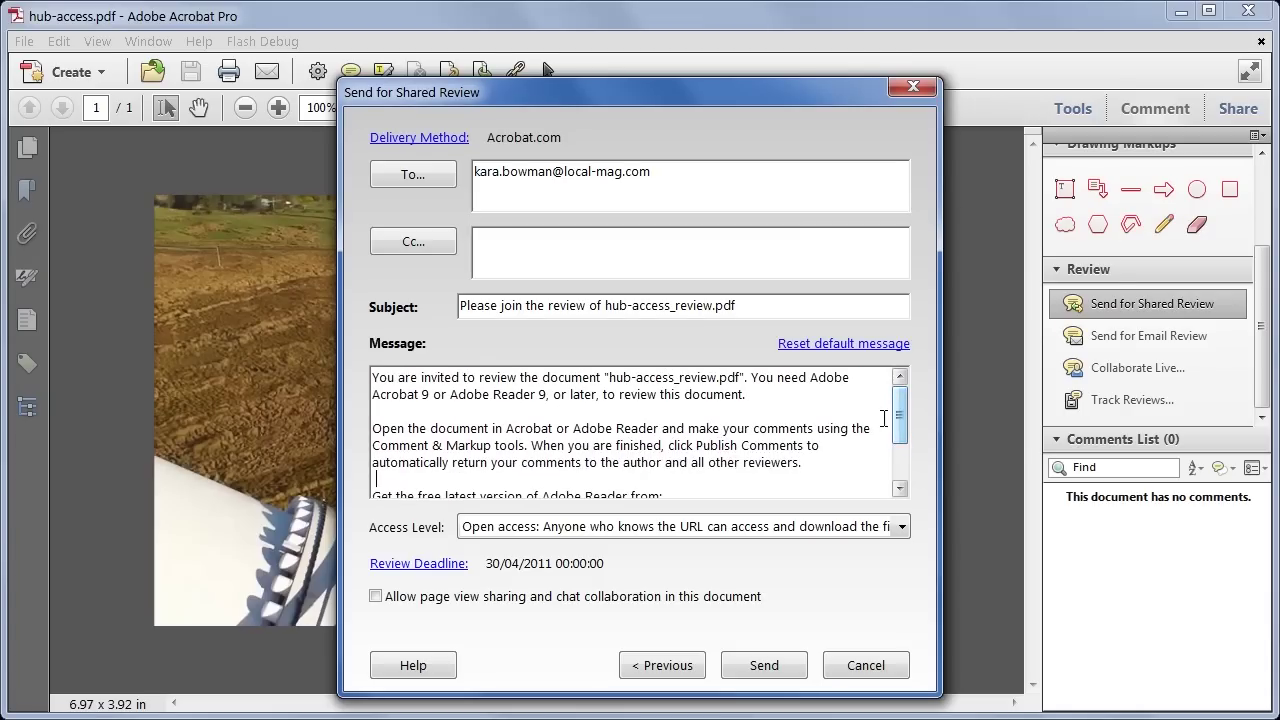
Step: Keep the review deadline at 30/04/2011 and send the invitation
click(456, 566)
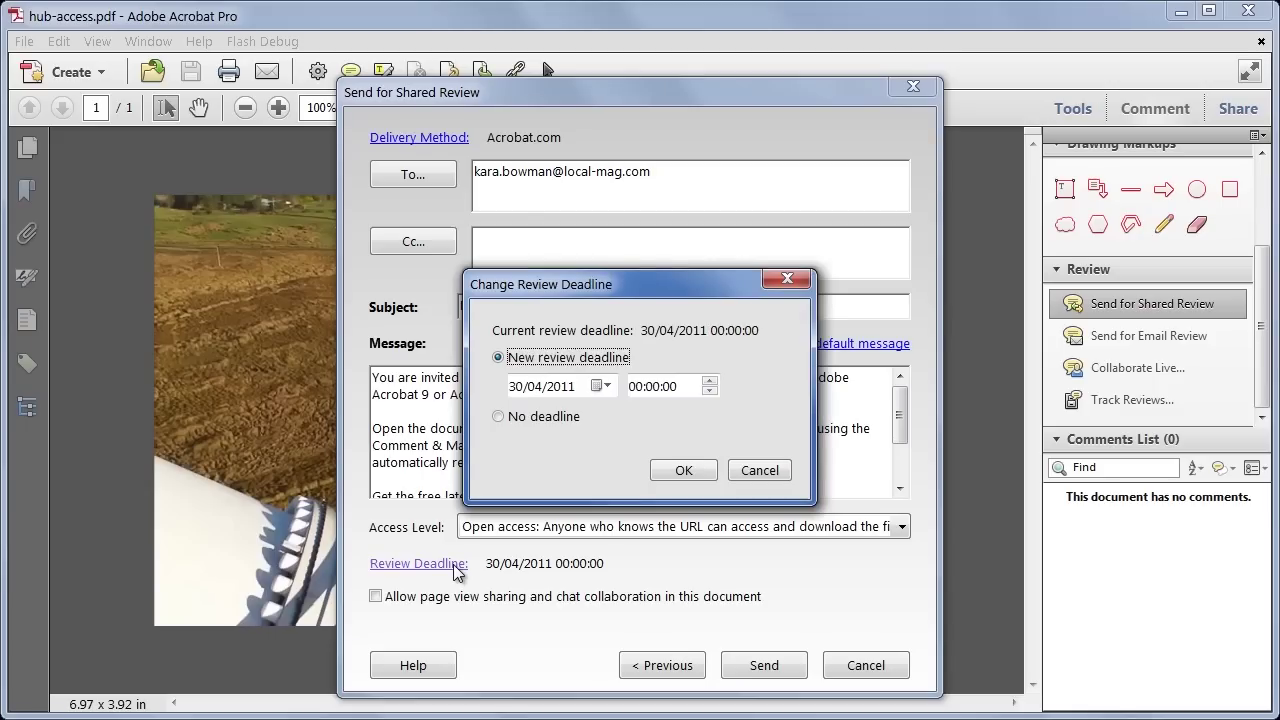
click(602, 386)
click(661, 360)
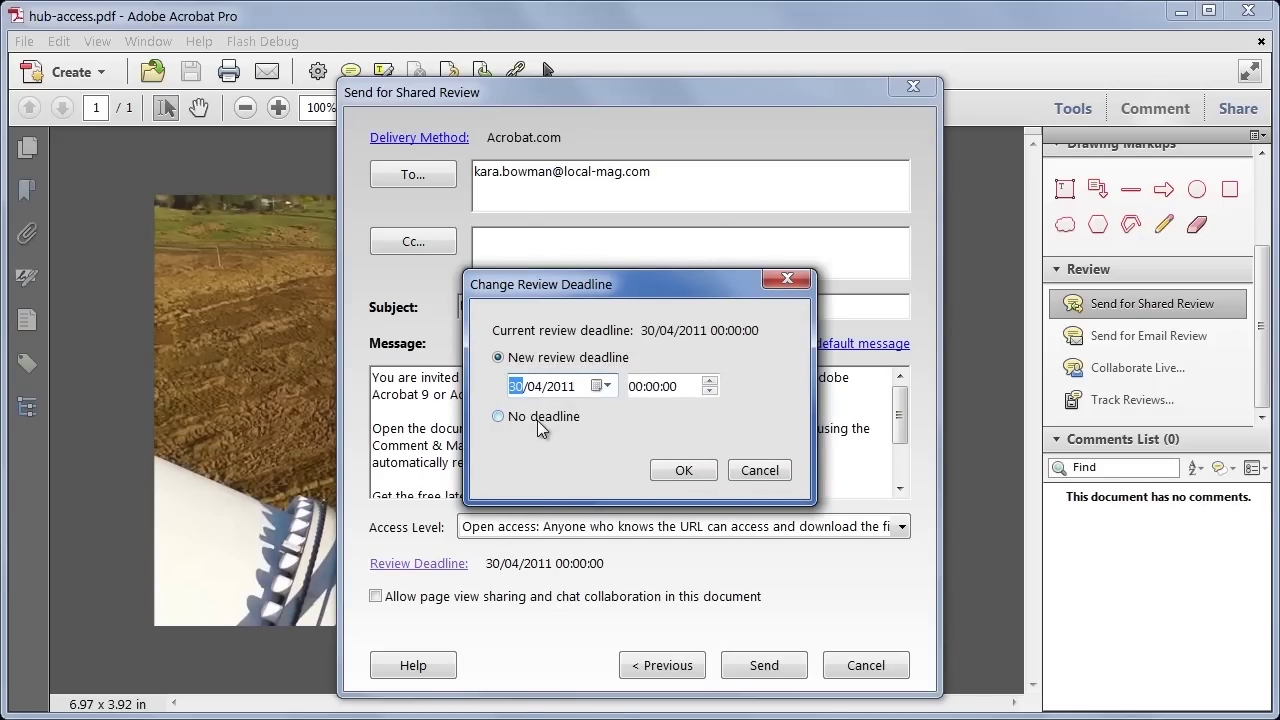
click(684, 470)
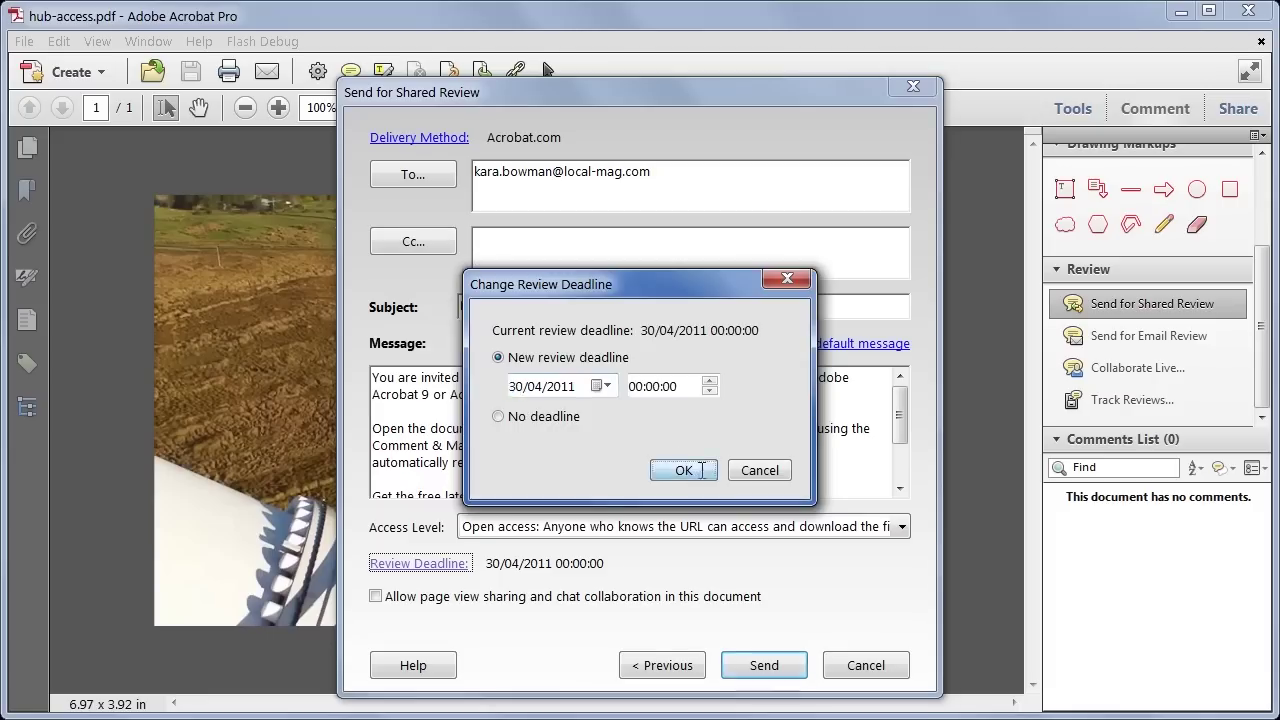
click(764, 666)
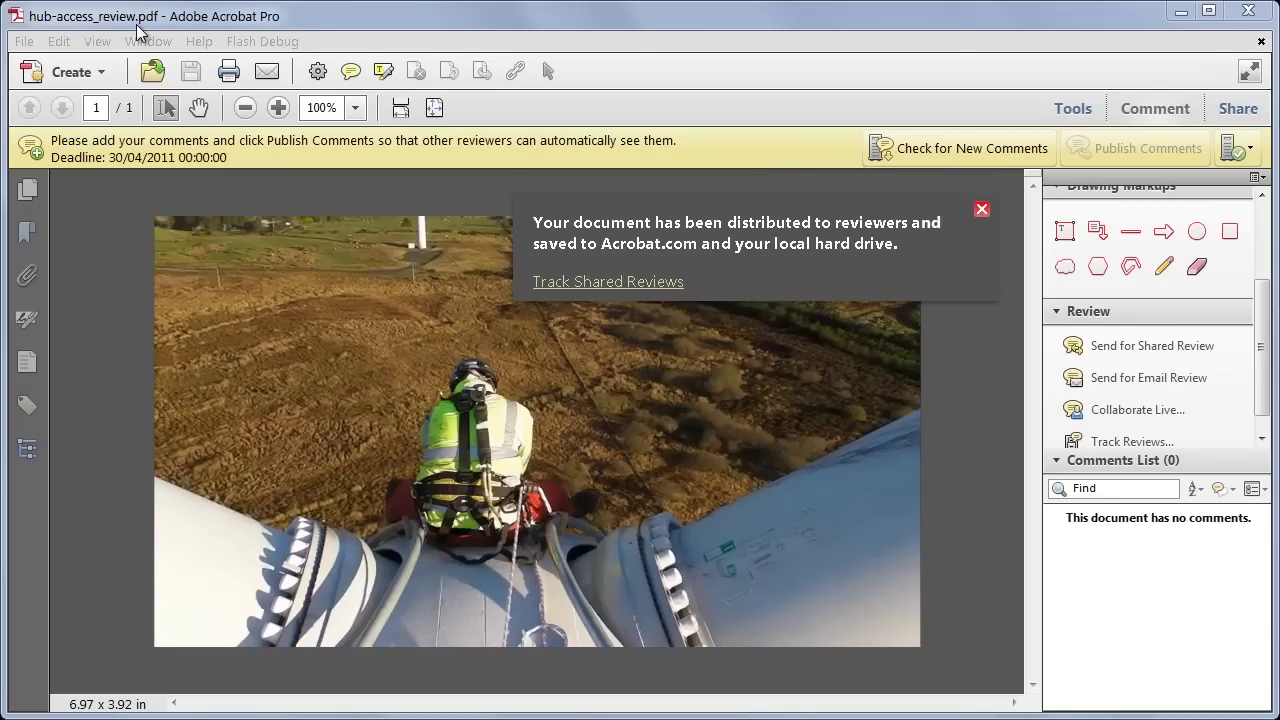
Step: Dismiss the confirmation and scrub the video to the worker seated on the hub at 00:01:00:24
click(982, 209)
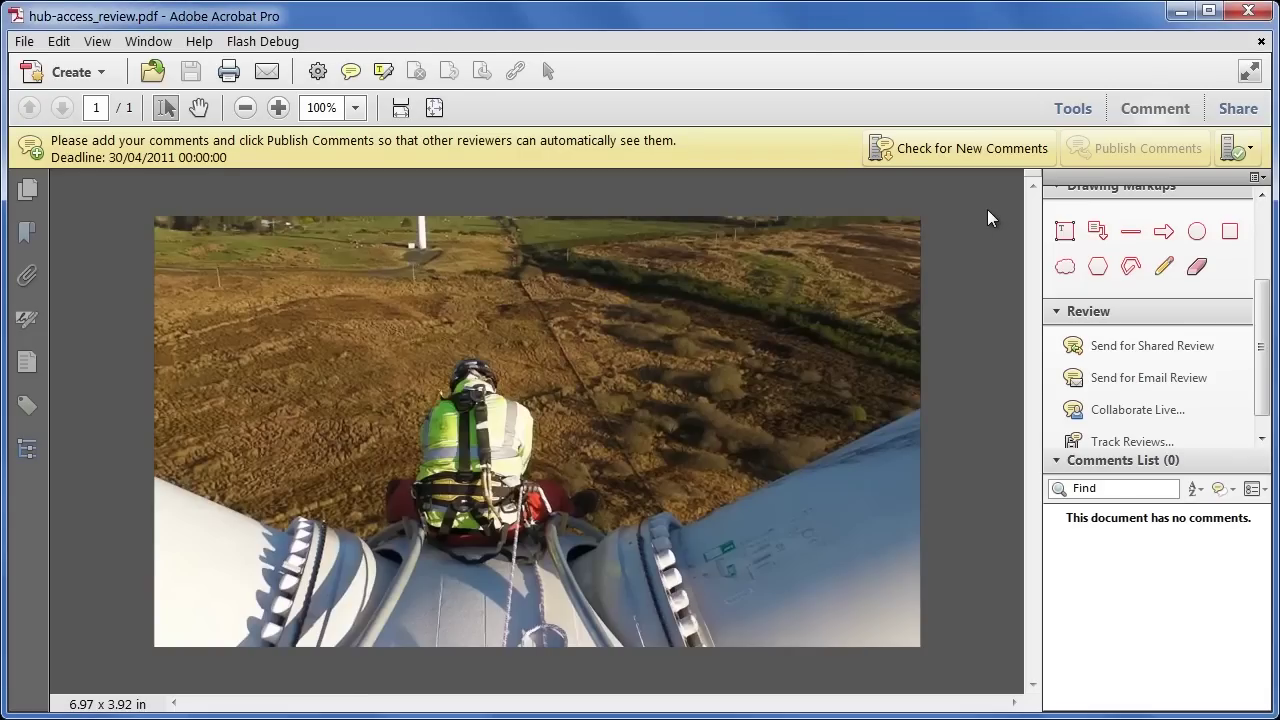
mouse_move(424, 616)
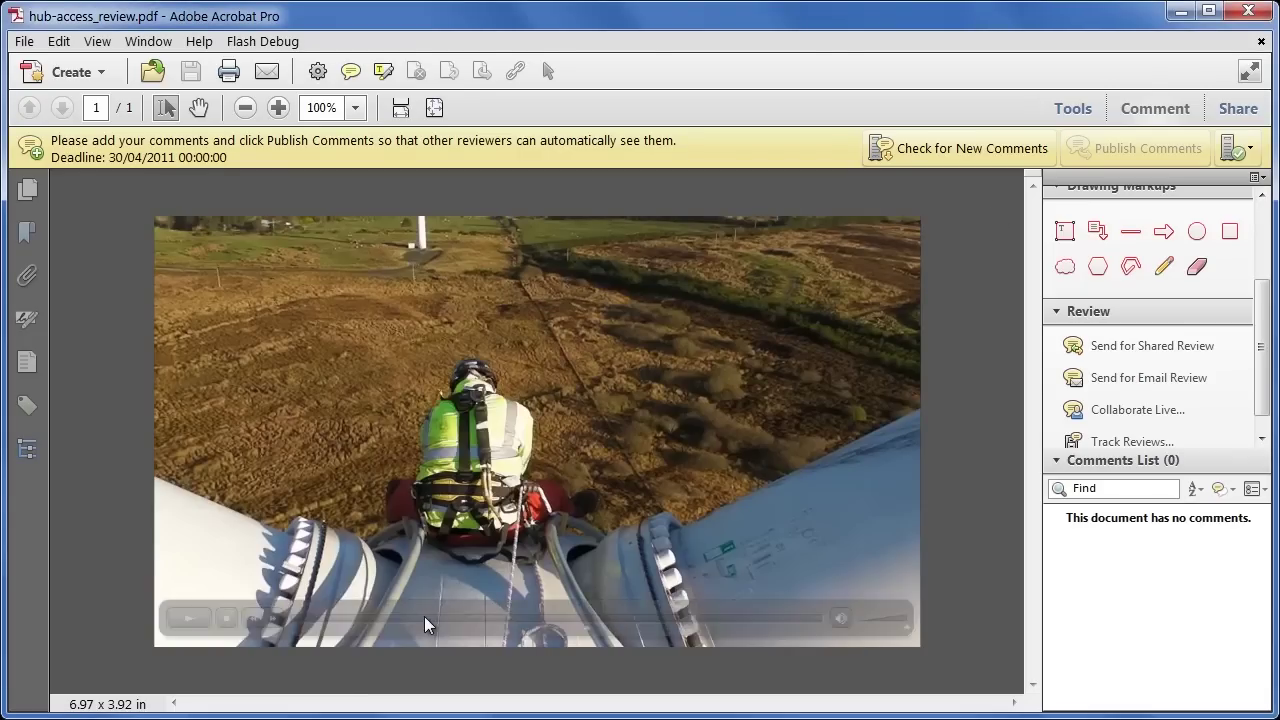
click(351, 620)
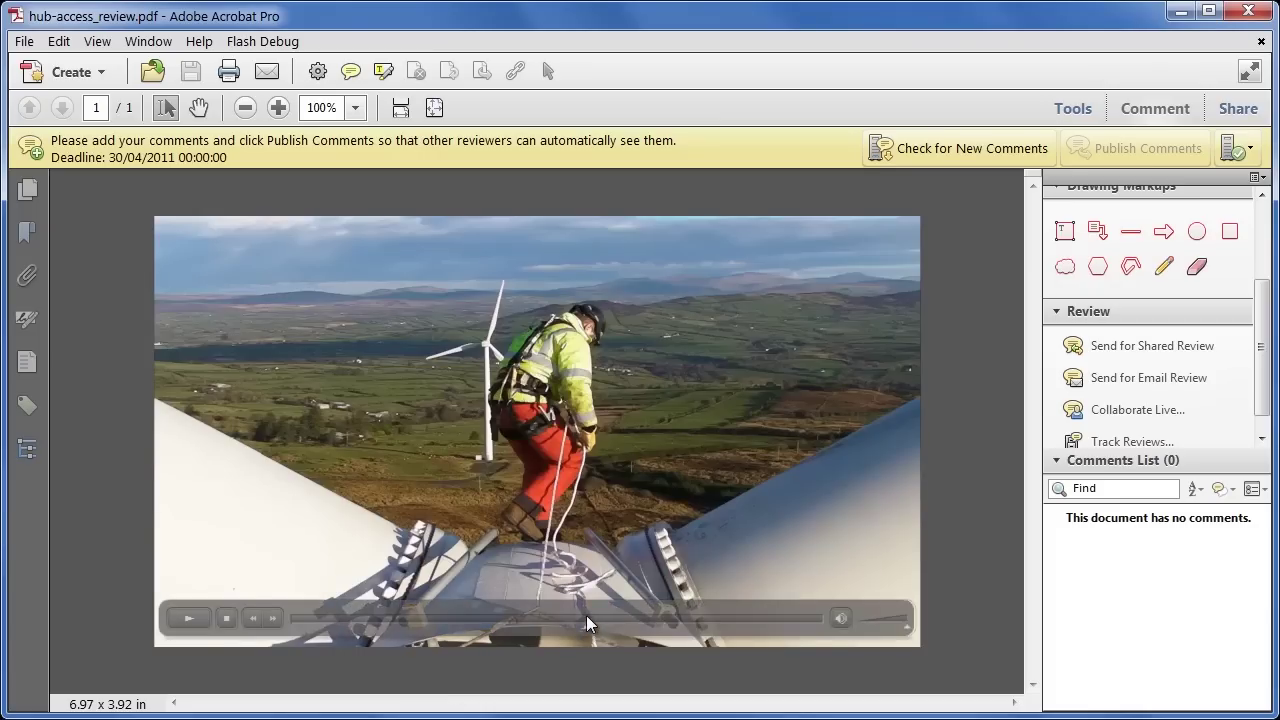
click(586, 617)
click(630, 618)
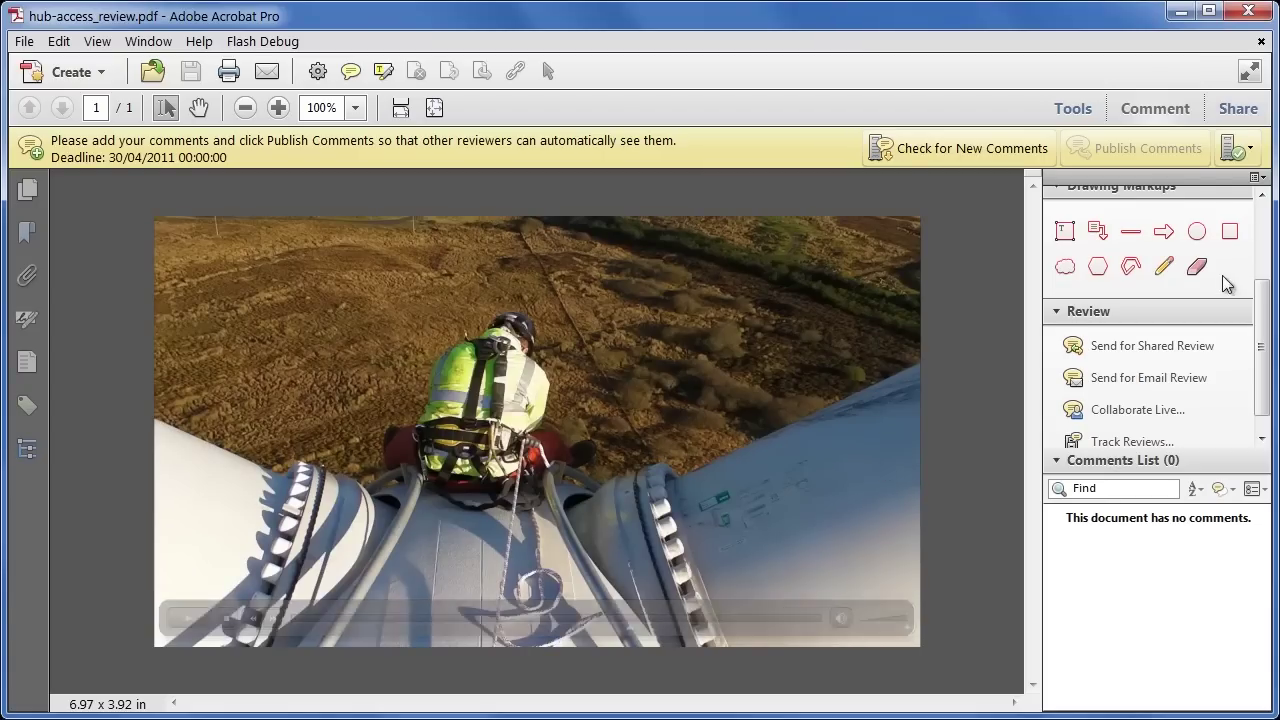
Step: Circle the worker's back with the Pencil and add the note 'Not sure if this needs color correction?'
drag(1259, 297, 1265, 255)
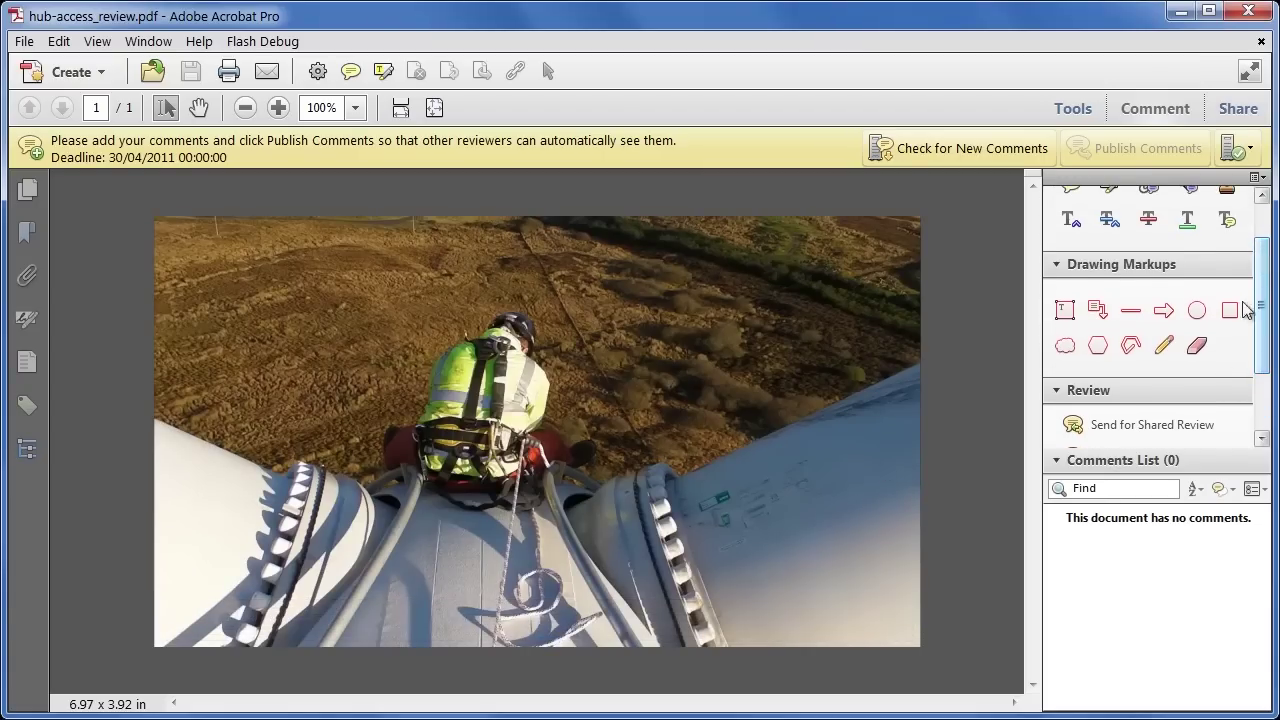
click(1163, 345)
mouse_move(545, 355)
mouse_down()
mouse_move(524, 364)
mouse_move(538, 472)
mouse_move(565, 371)
mouse_move(548, 357)
mouse_up()
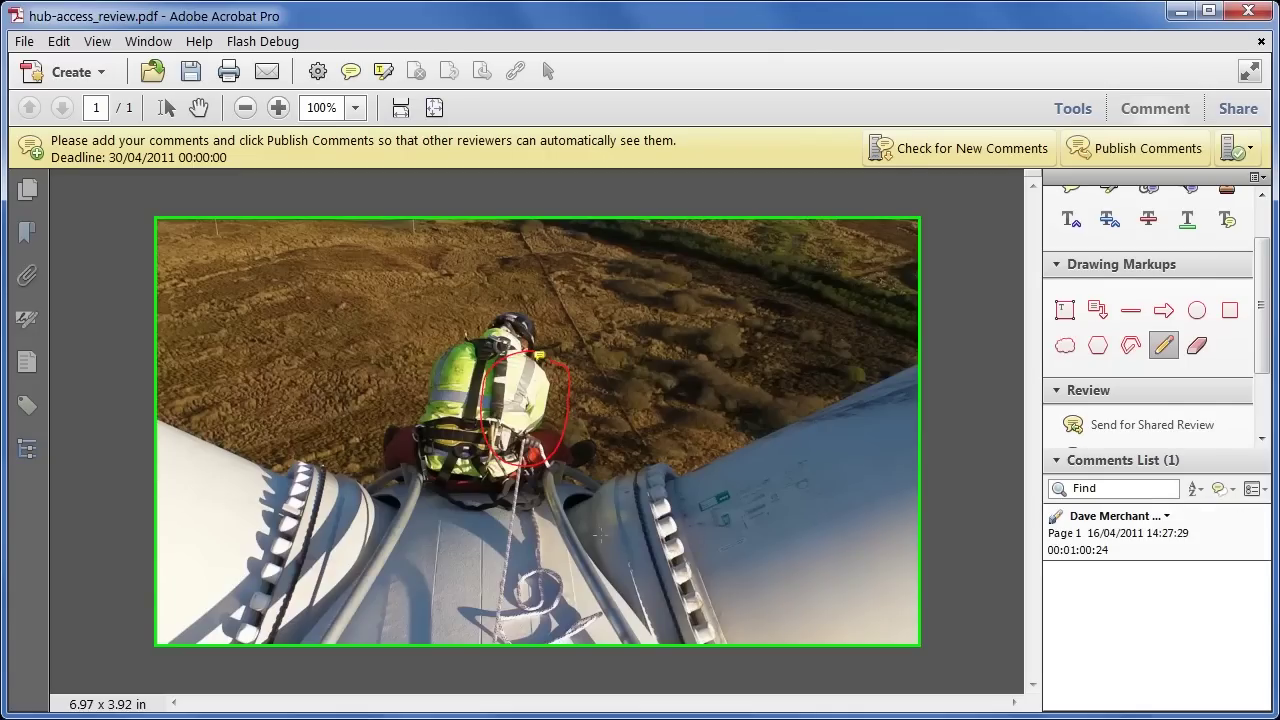
click(1106, 549)
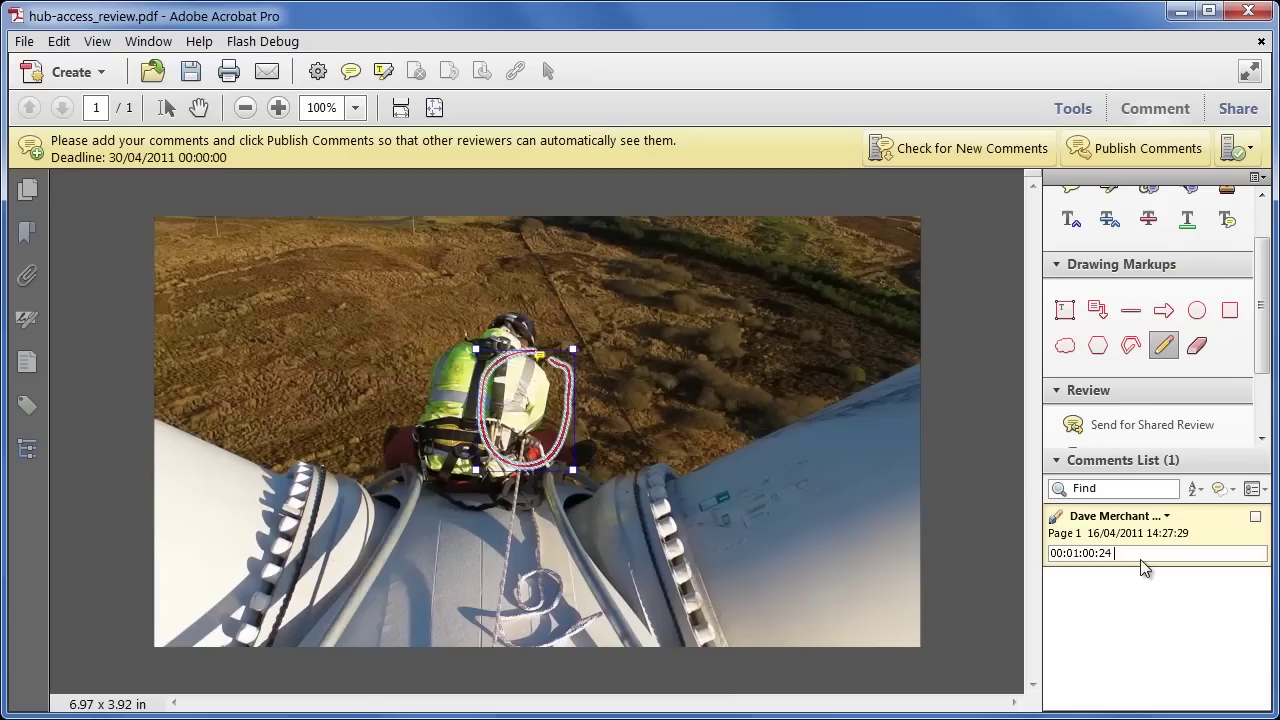
key(Return)
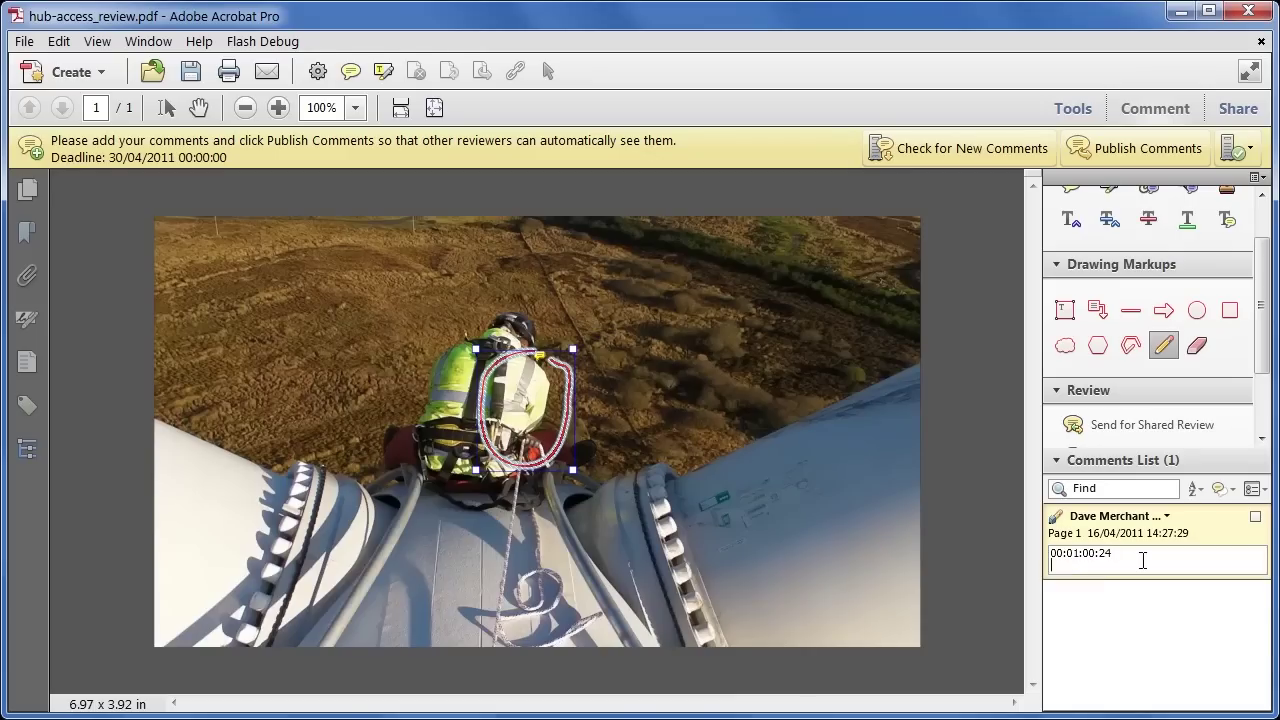
text(Not sure if this needs color correction?)
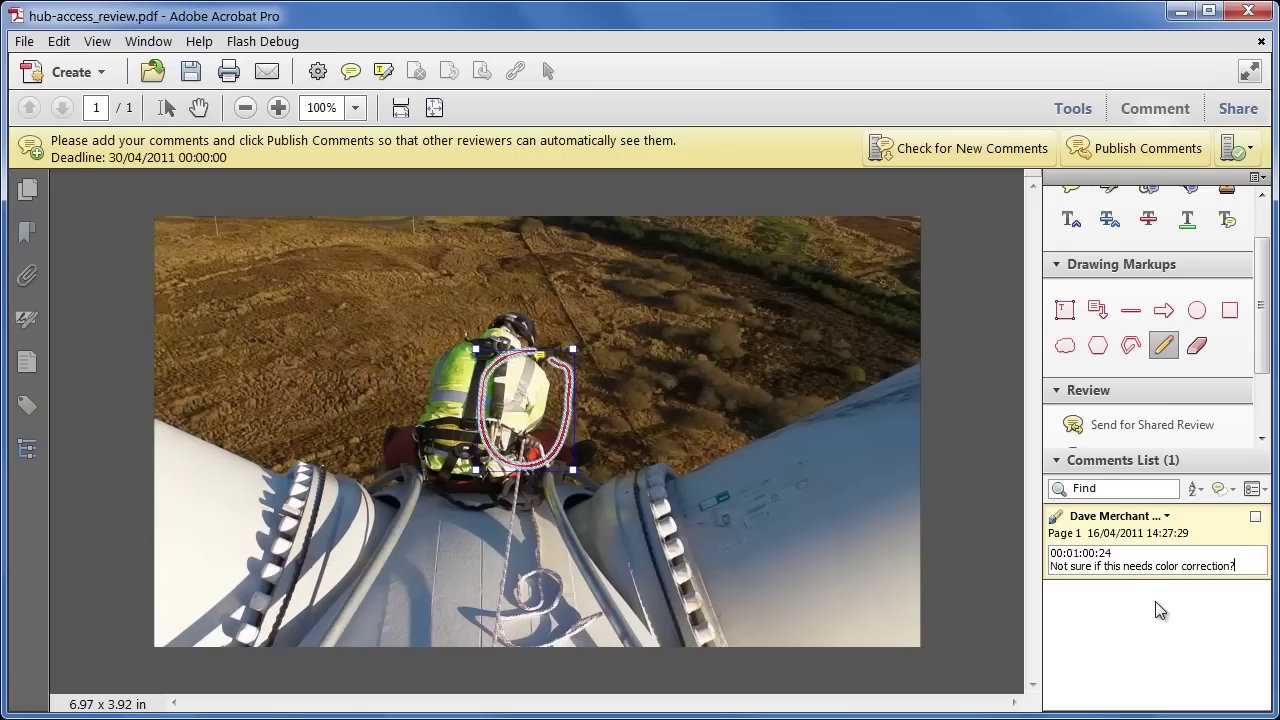
click(1155, 602)
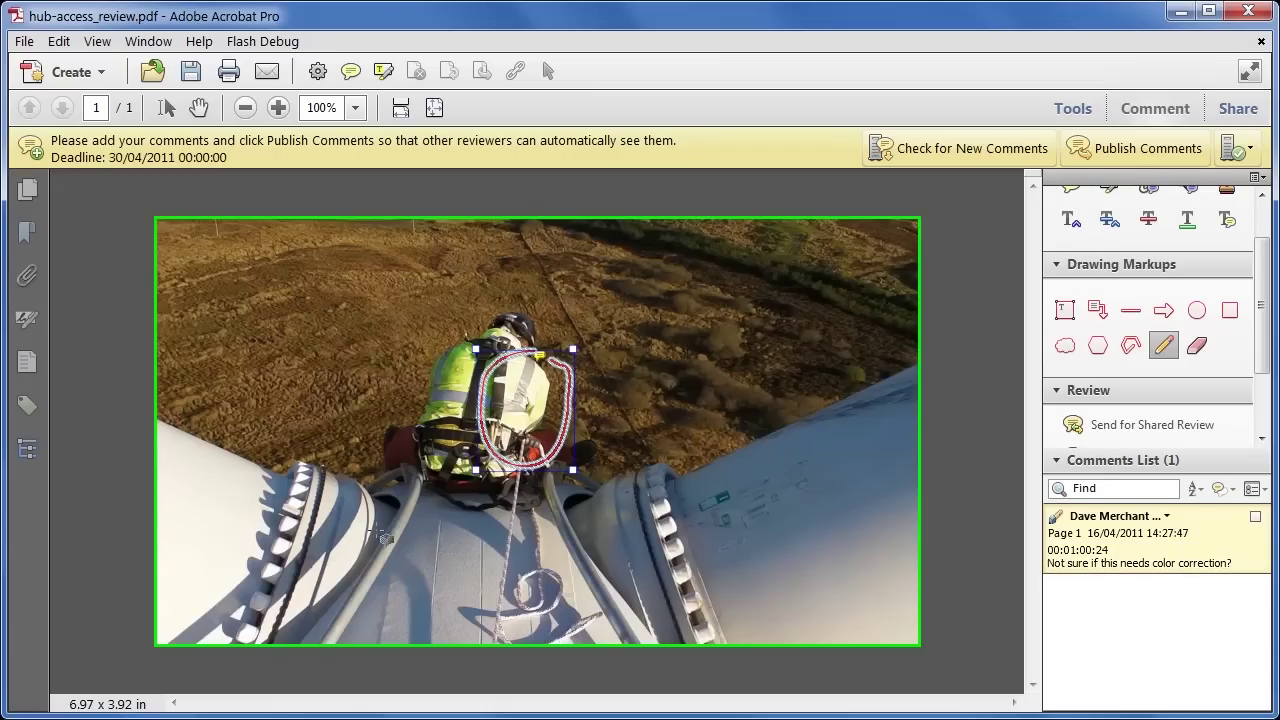
Step: With the Hand tool, play the video and confirm the comment jumps to its marked frame
click(198, 108)
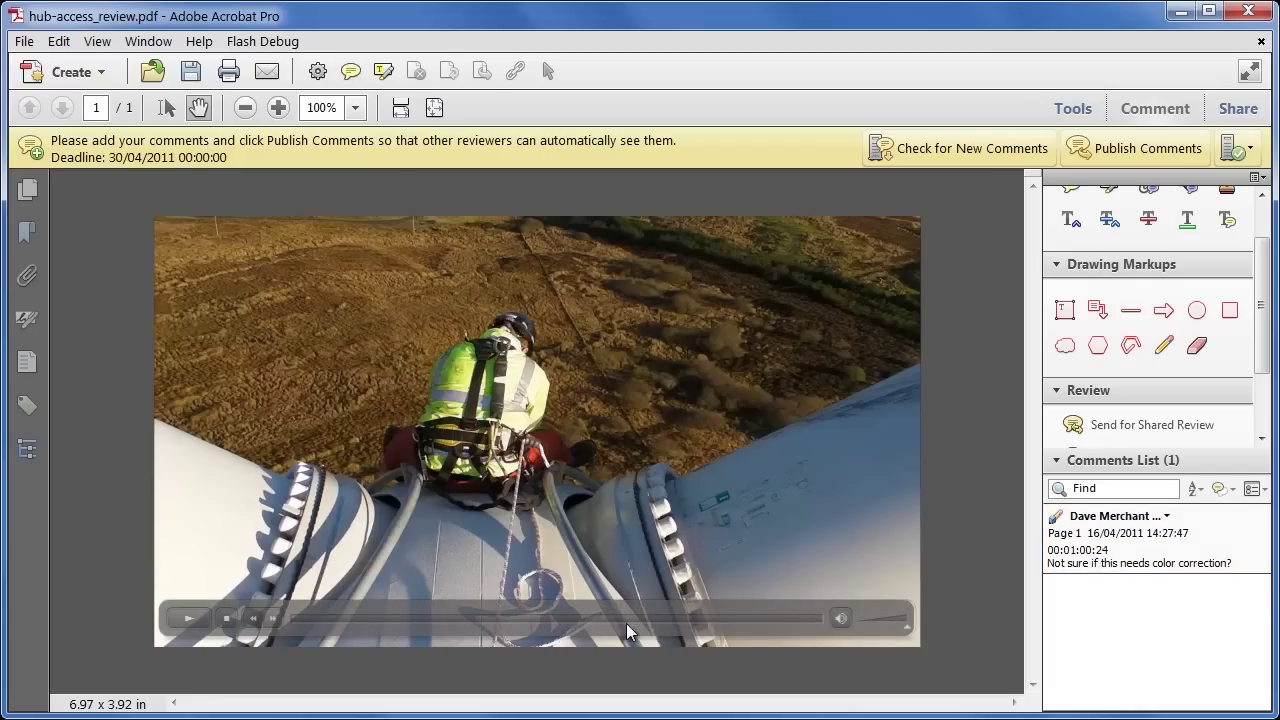
click(332, 618)
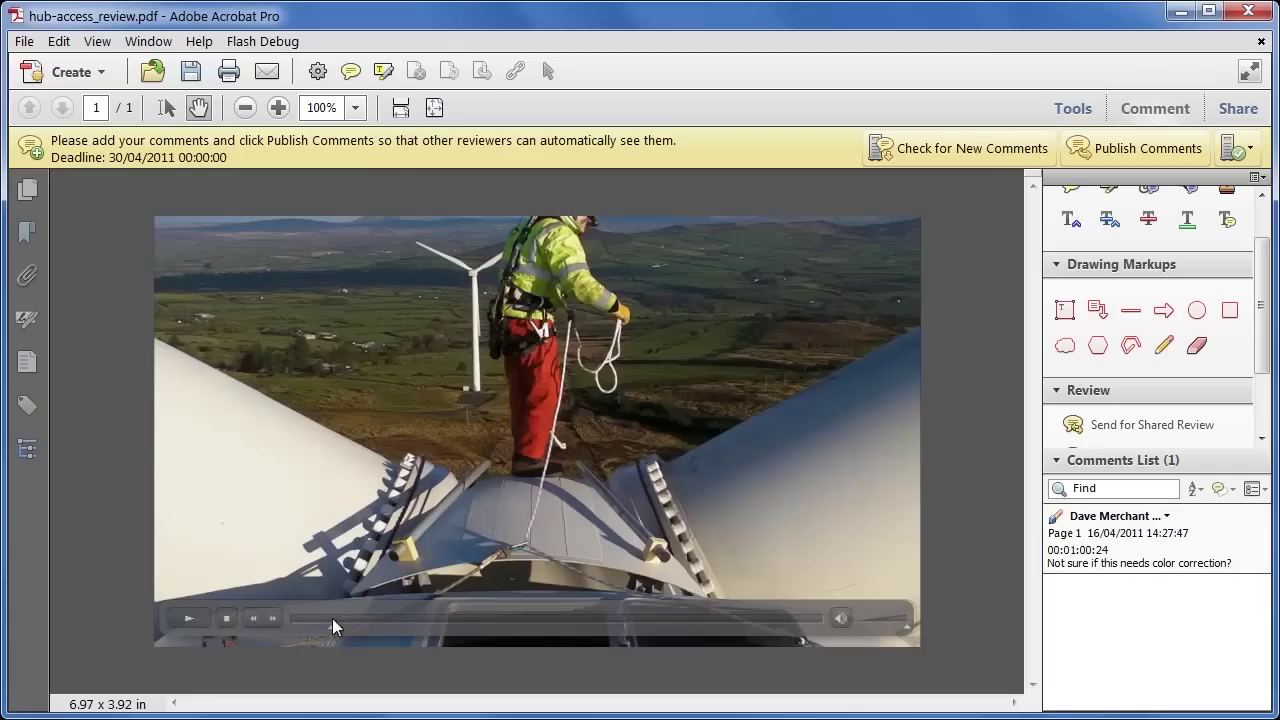
click(195, 620)
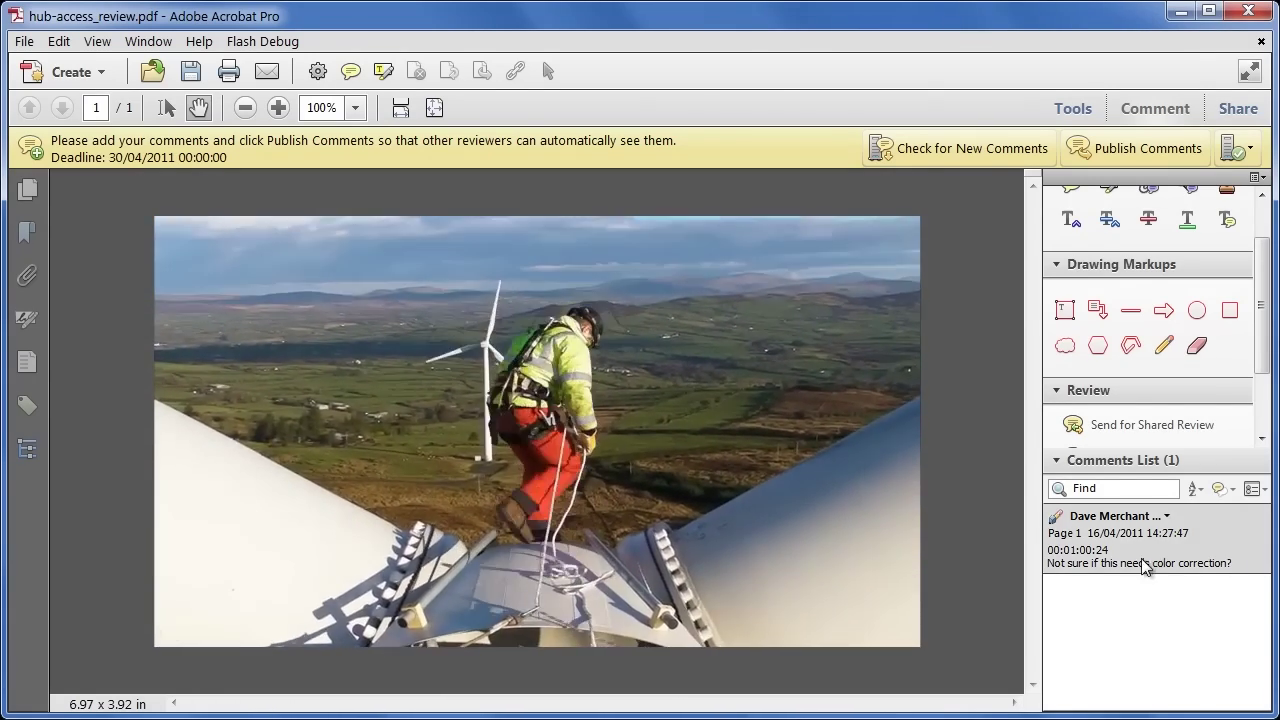
click(1141, 560)
mouse_move(560, 460)
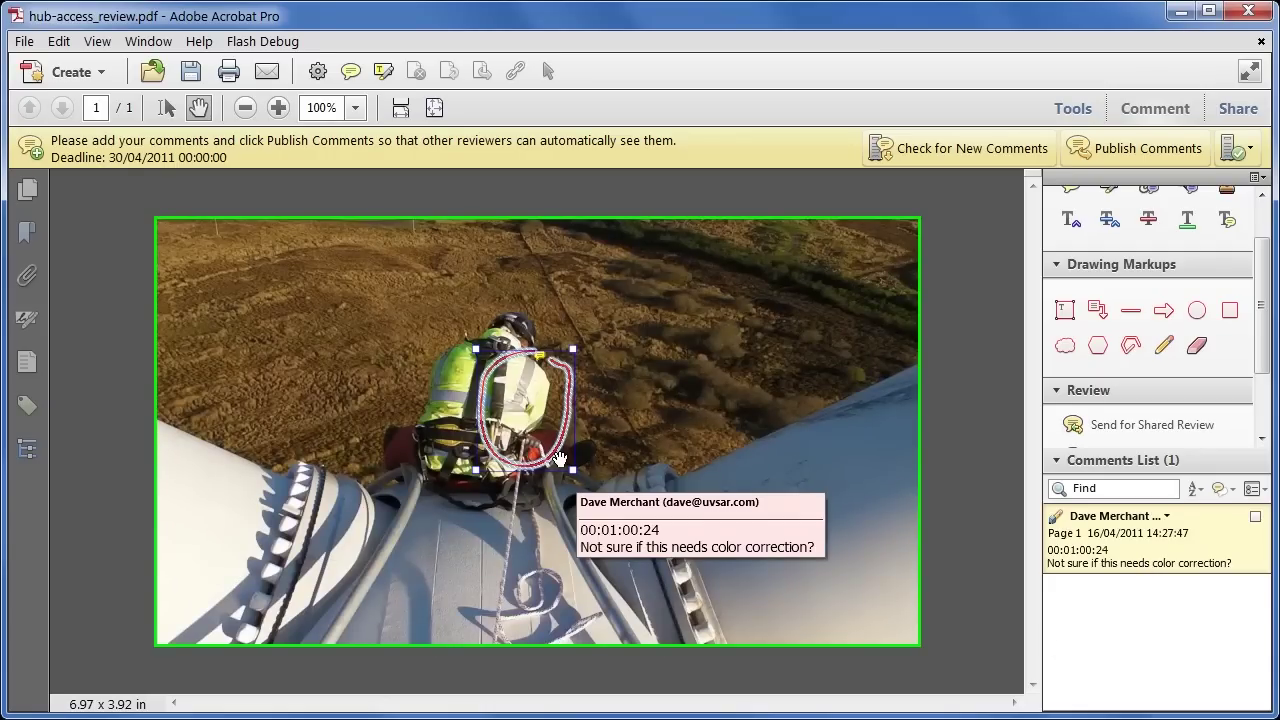
Step: Resume playback and publish the pencil comment to the shared review
click(324, 330)
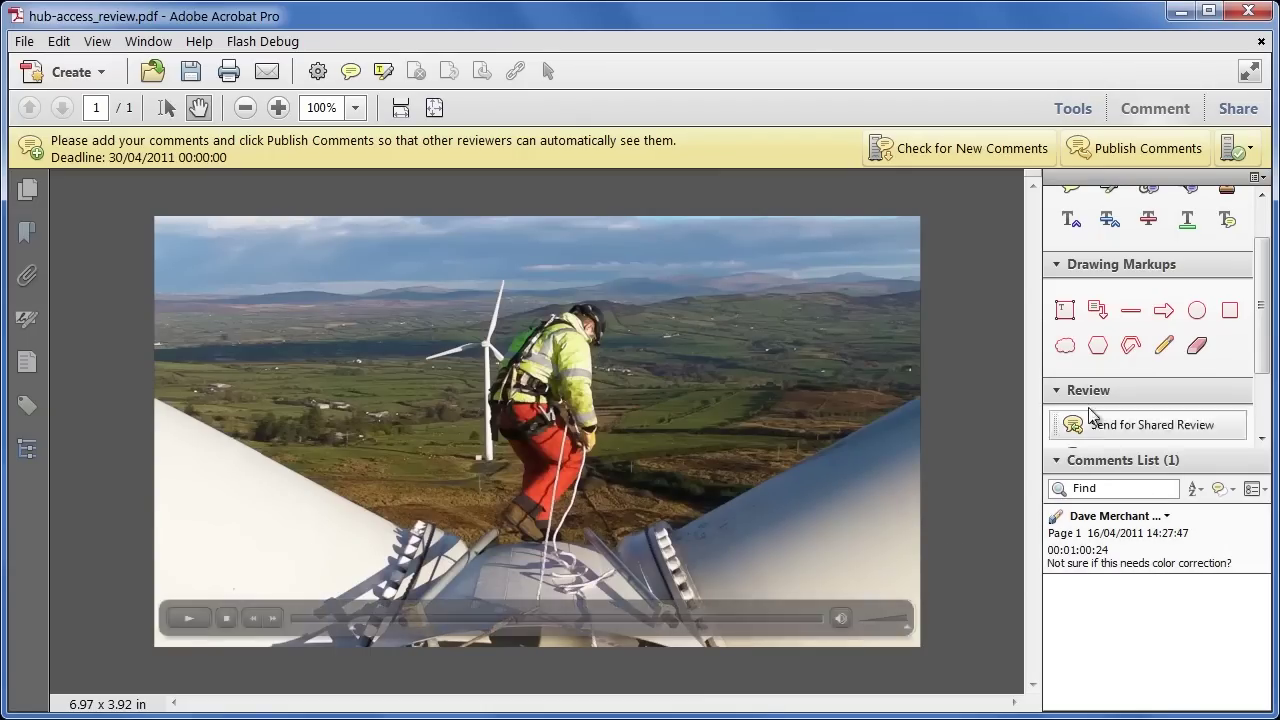
mouse_move(1266, 316)
mouse_down()
mouse_move(1272, 283)
mouse_move(1272, 300)
mouse_up()
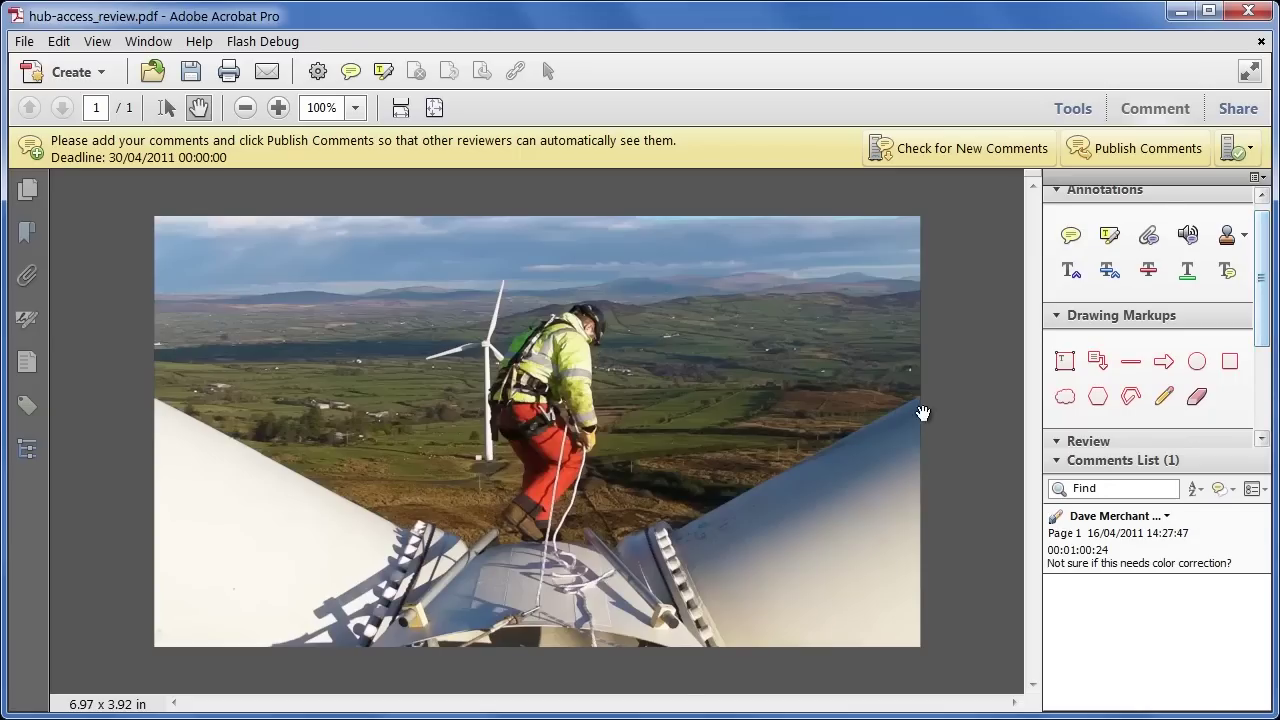
click(1150, 153)
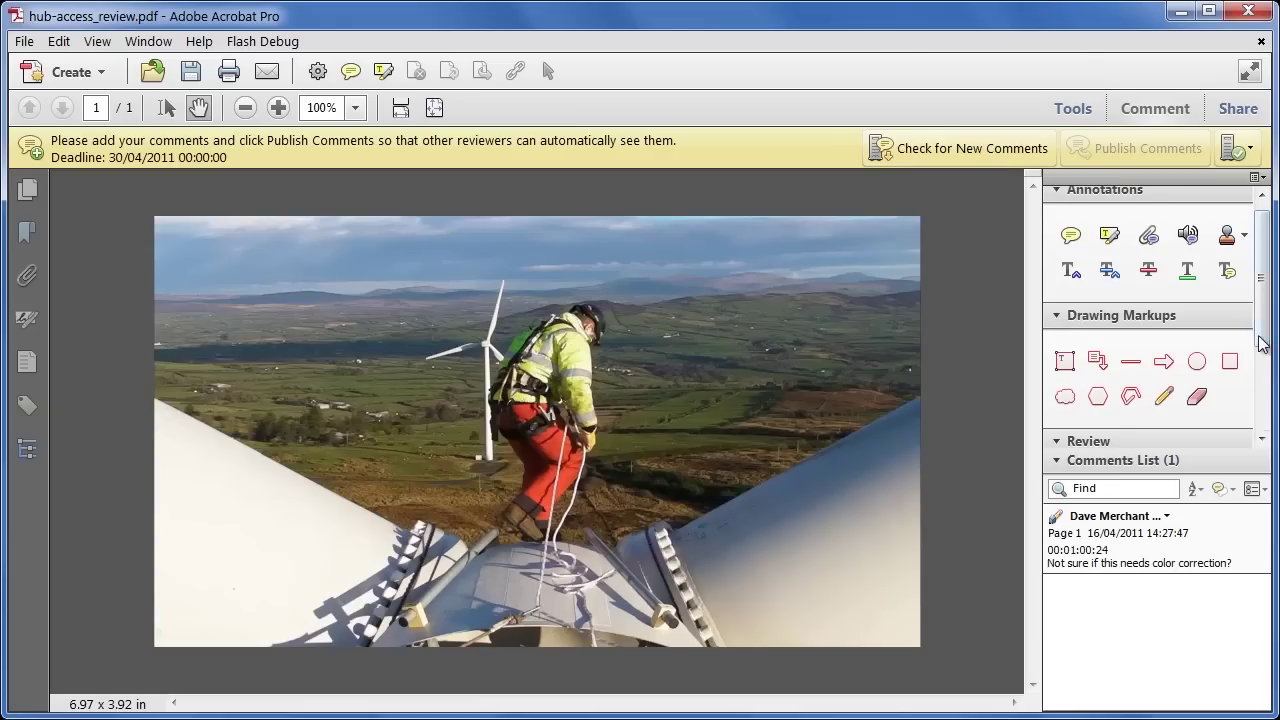
click(1262, 440)
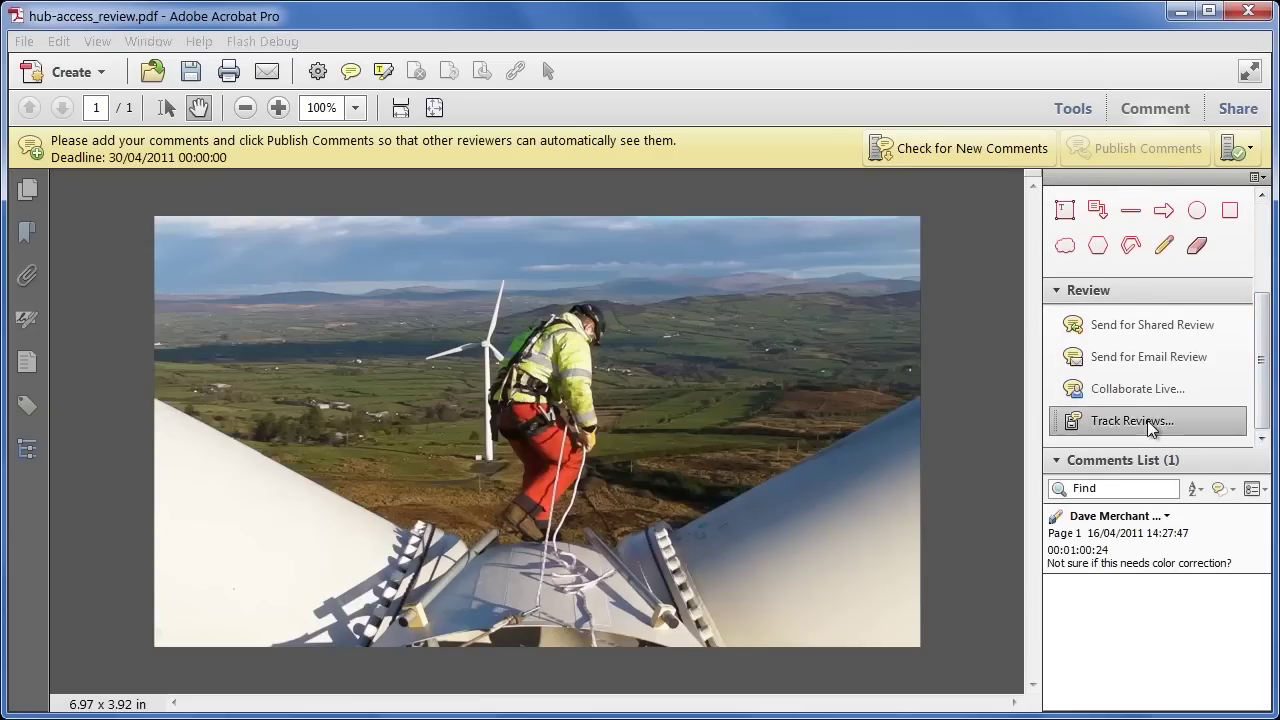
click(1140, 421)
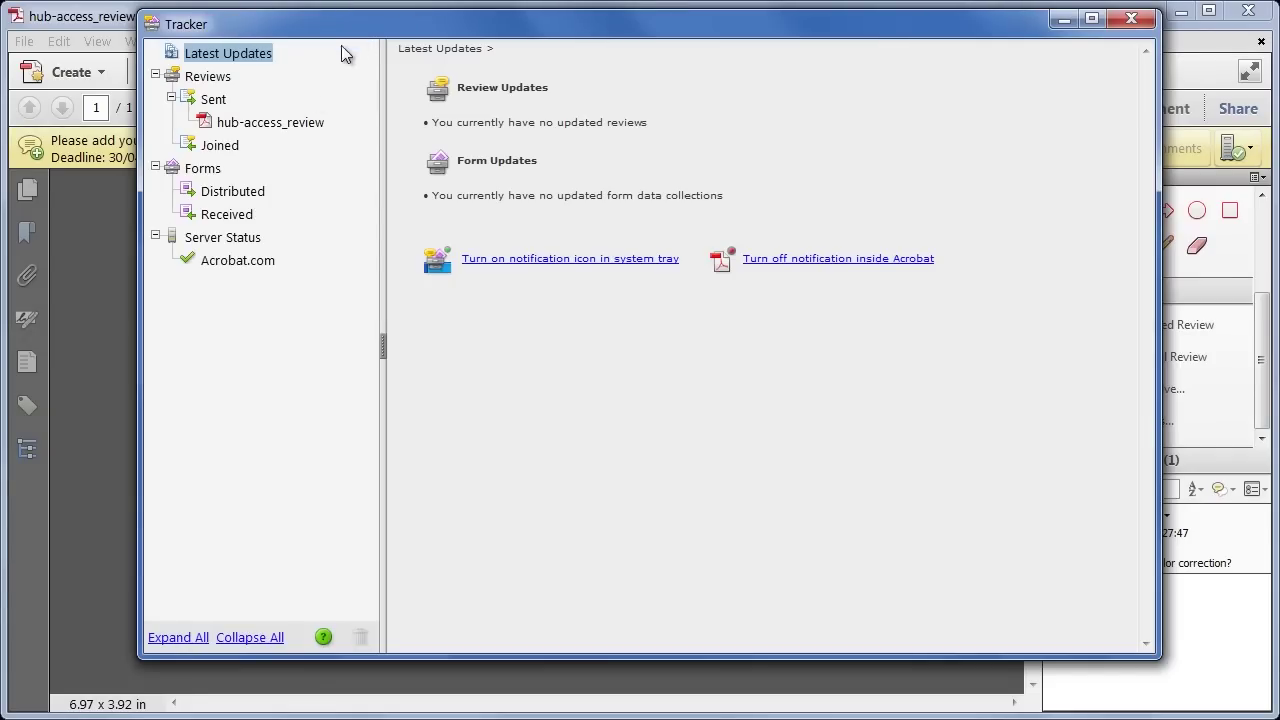
click(230, 124)
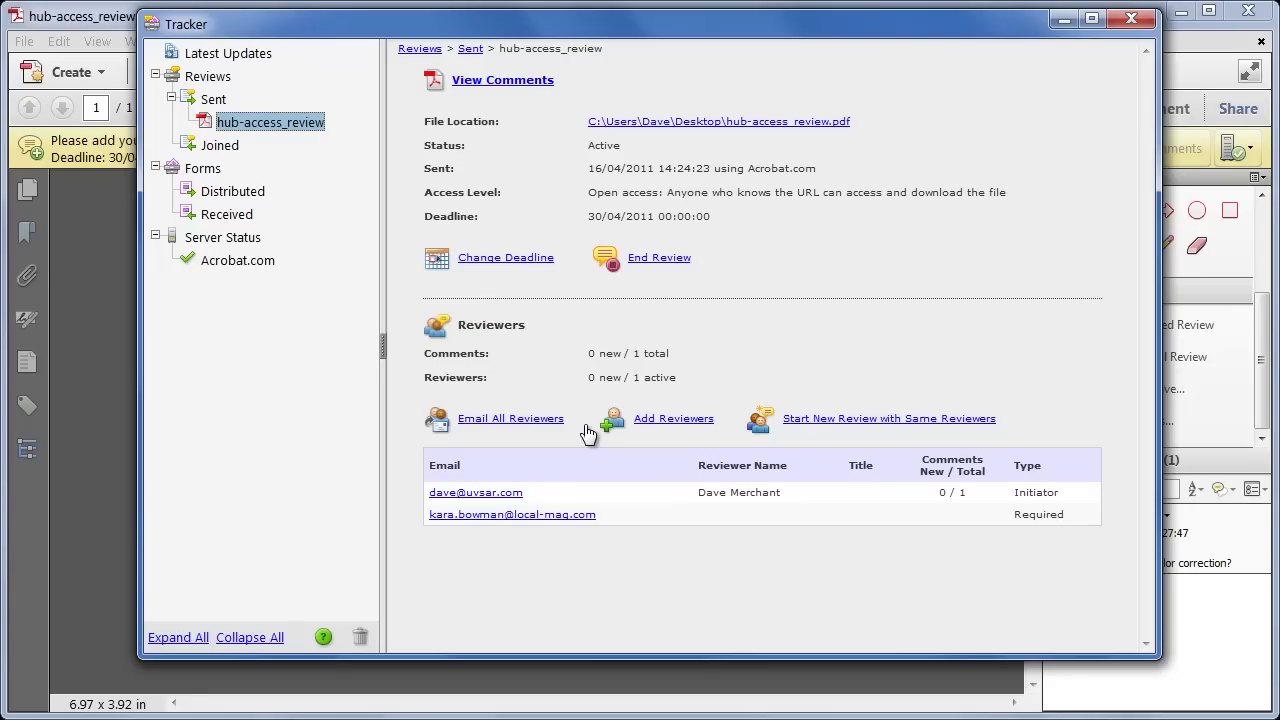
click(1138, 19)
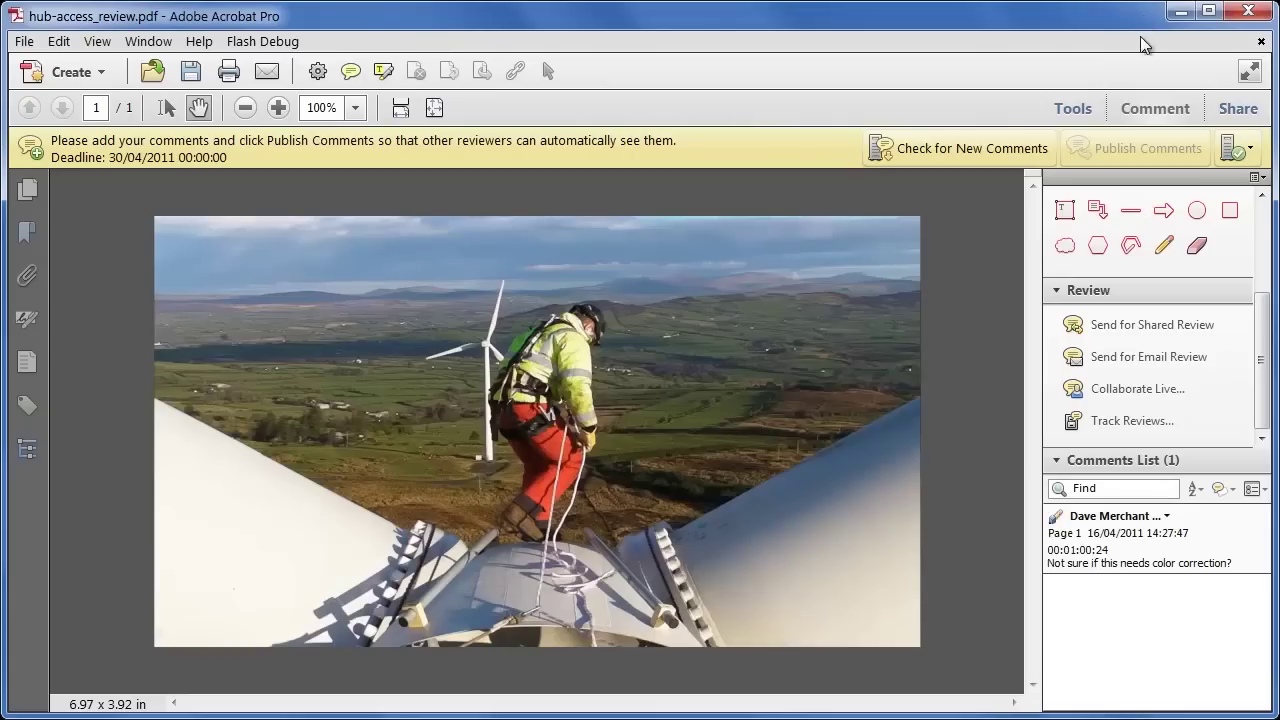
click(1265, 487)
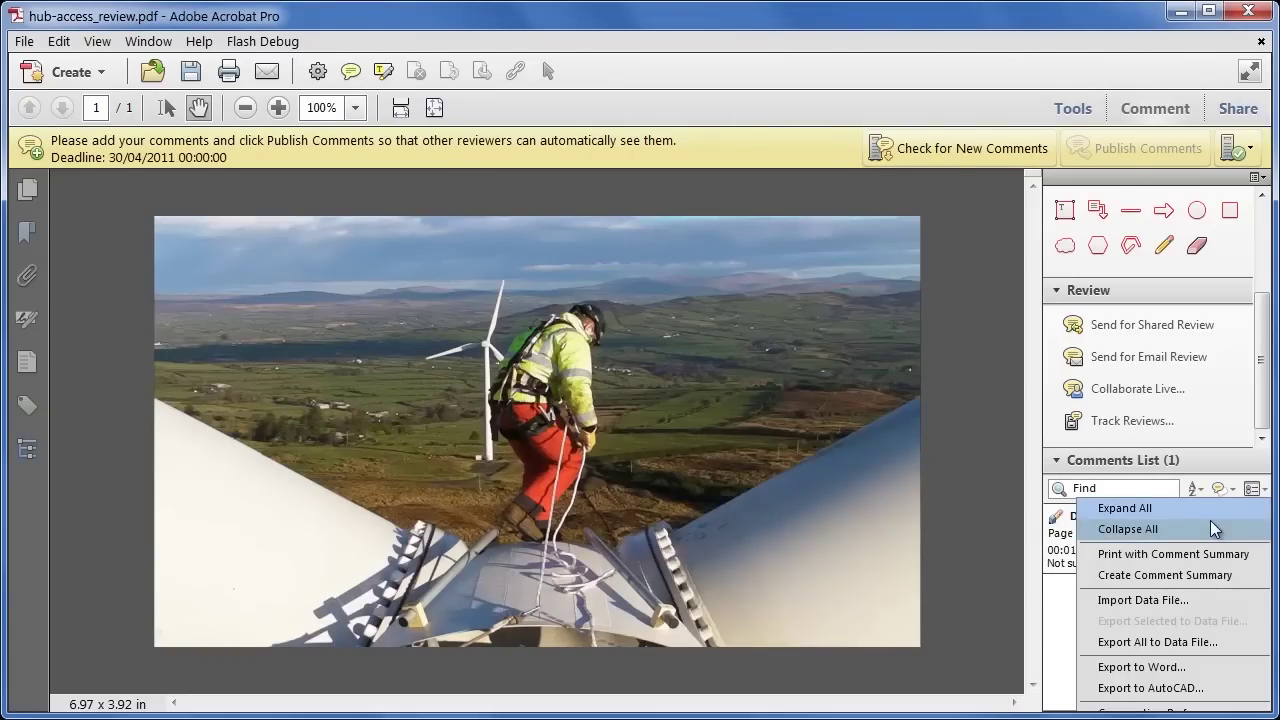
click(1222, 584)
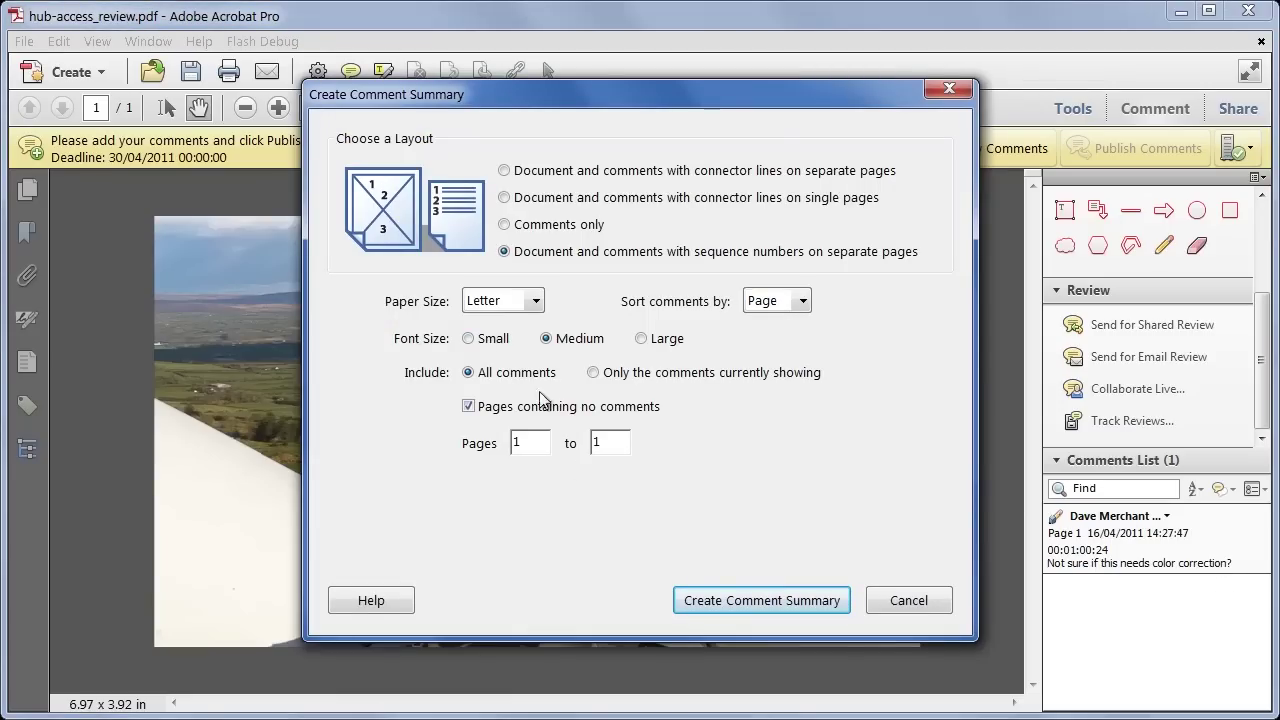
click(905, 600)
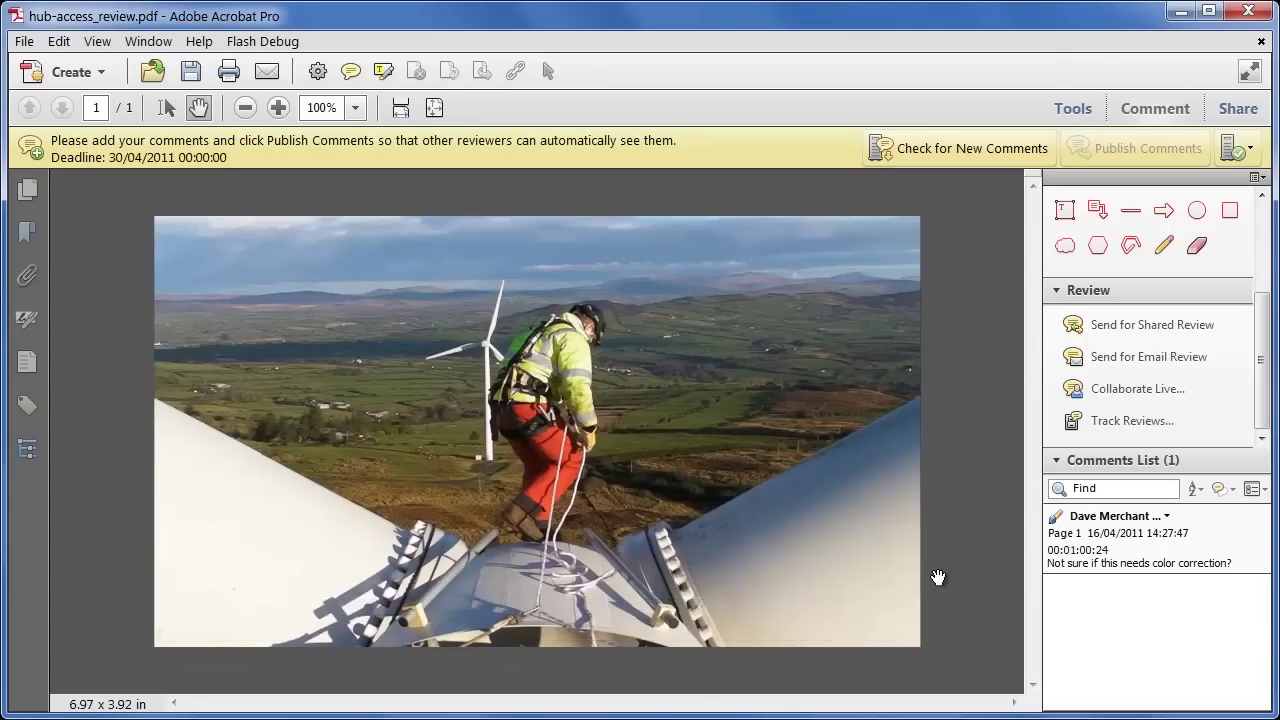